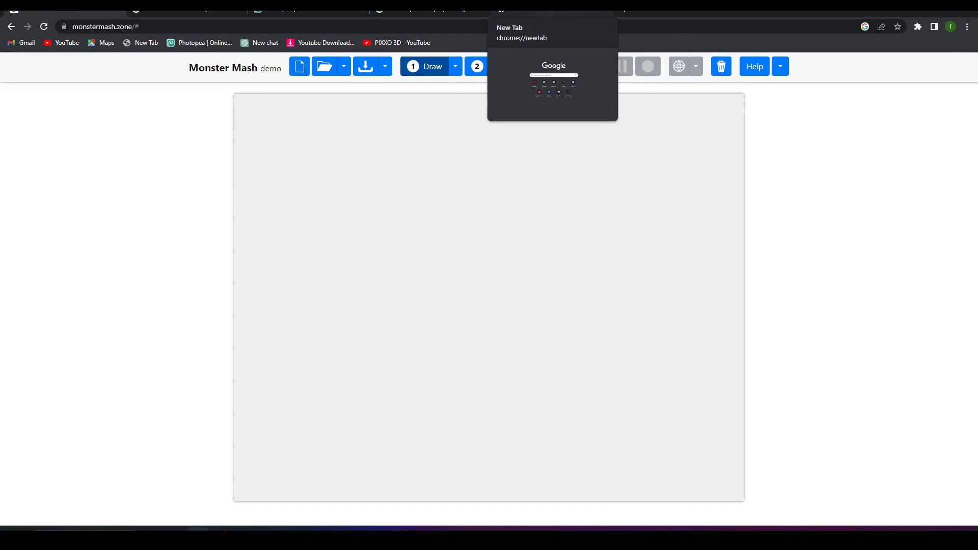
{"action": "left_click", "coordinate": [552, 6]}
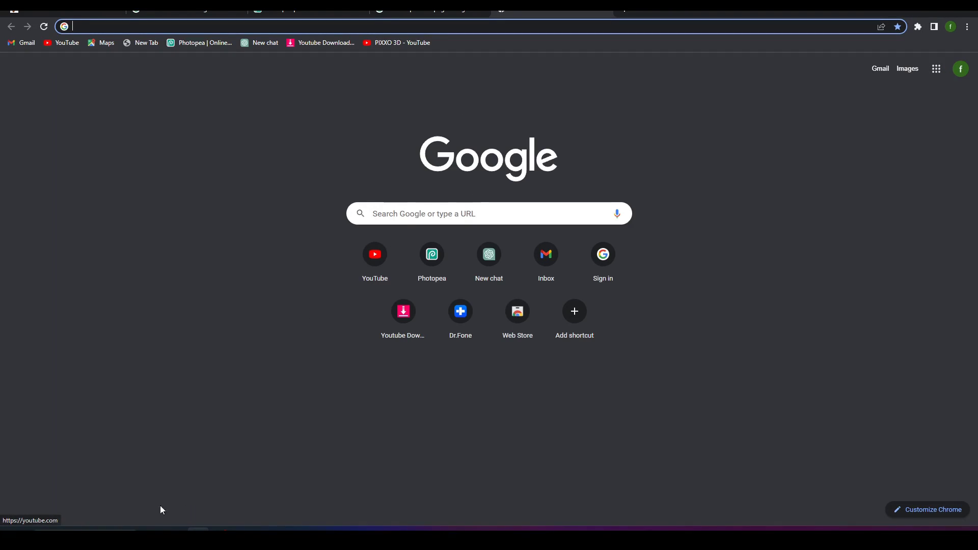
{"action": "key", "text": "alt+Tab"}
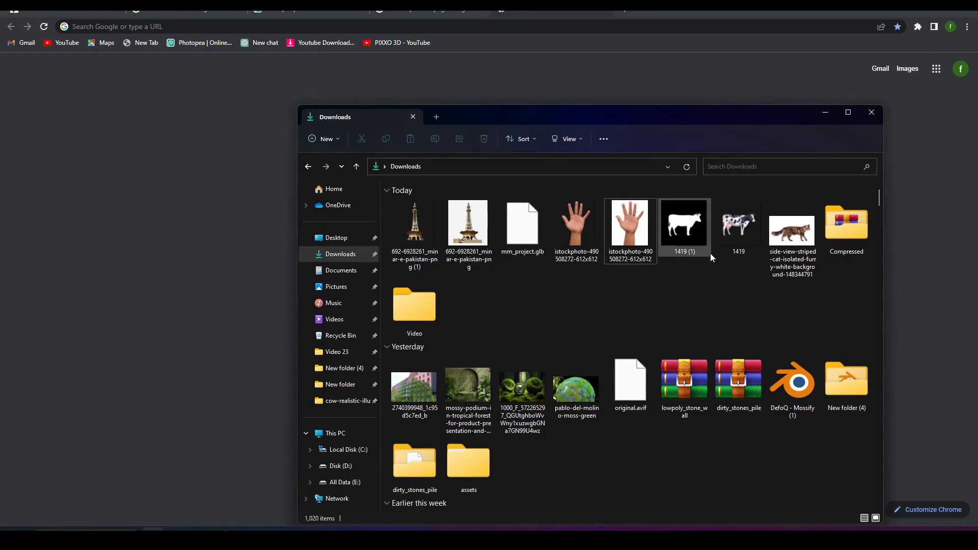
{"action": "double_click", "coordinate": [641, 236]}
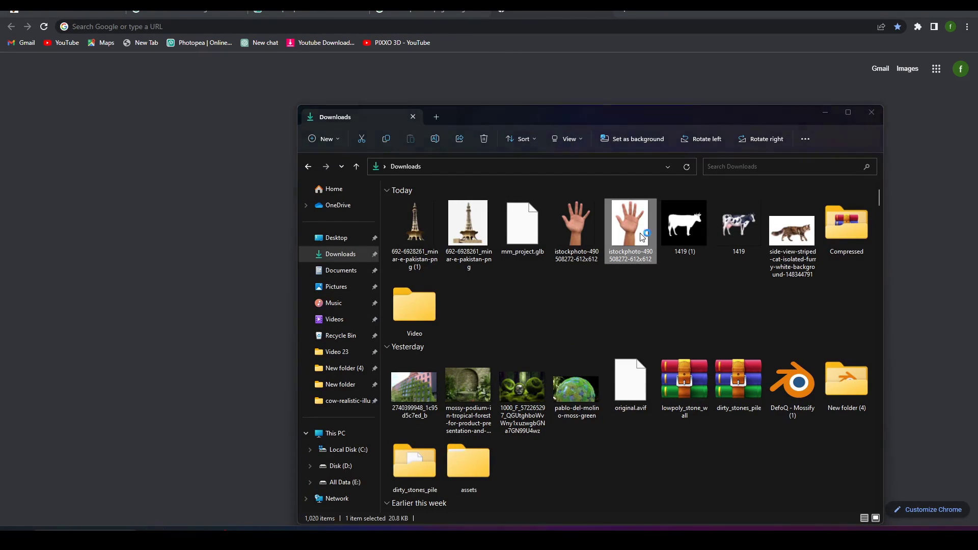
Maximize the viewer, zoom in and out on the JPG hand photo, then close it
{"action": "left_click", "coordinate": [533, 23]}
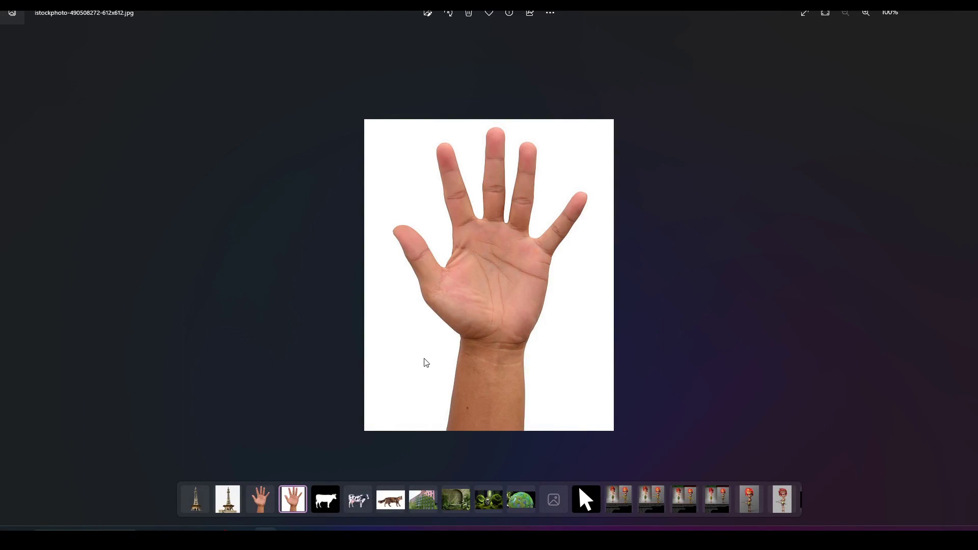
{"action": "scroll", "coordinate": [477, 304], "scroll_direction": "up", "scroll_amount": 5}
{"action": "scroll", "coordinate": [418, 293], "scroll_direction": "down", "scroll_amount": 6}
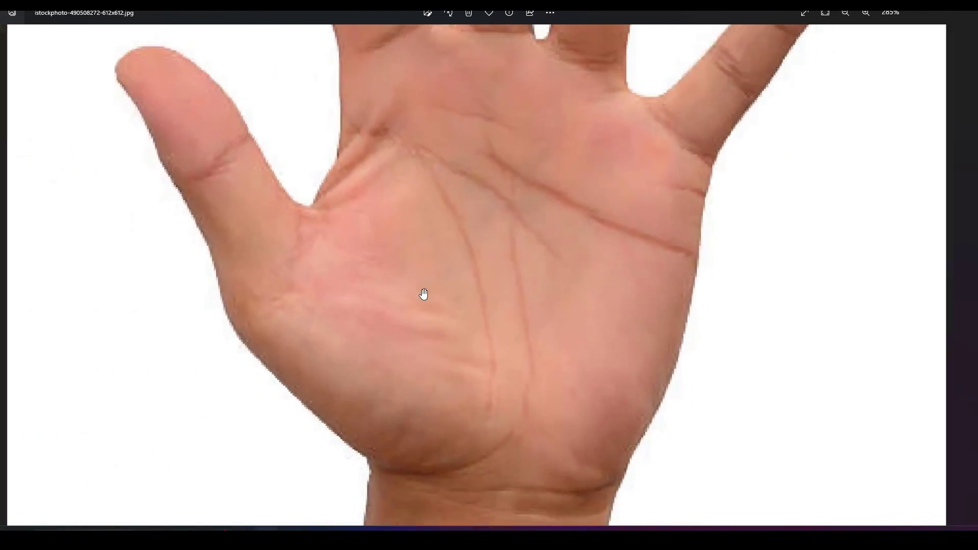
{"action": "scroll", "coordinate": [510, 188], "scroll_direction": "up", "scroll_amount": 4}
{"action": "scroll", "coordinate": [511, 188], "scroll_direction": "down", "scroll_amount": 3}
{"action": "key", "text": "alt+F4"}
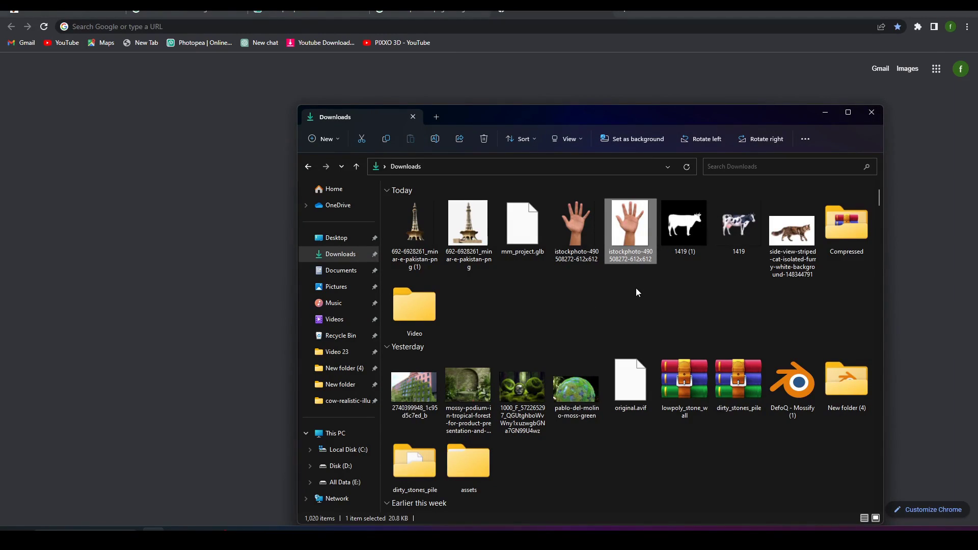
Open the PNG version of the hand image, zoom in, then close the viewer
{"action": "double_click", "coordinate": [574, 236]}
{"action": "scroll", "coordinate": [419, 276], "scroll_direction": "up", "scroll_amount": 4}
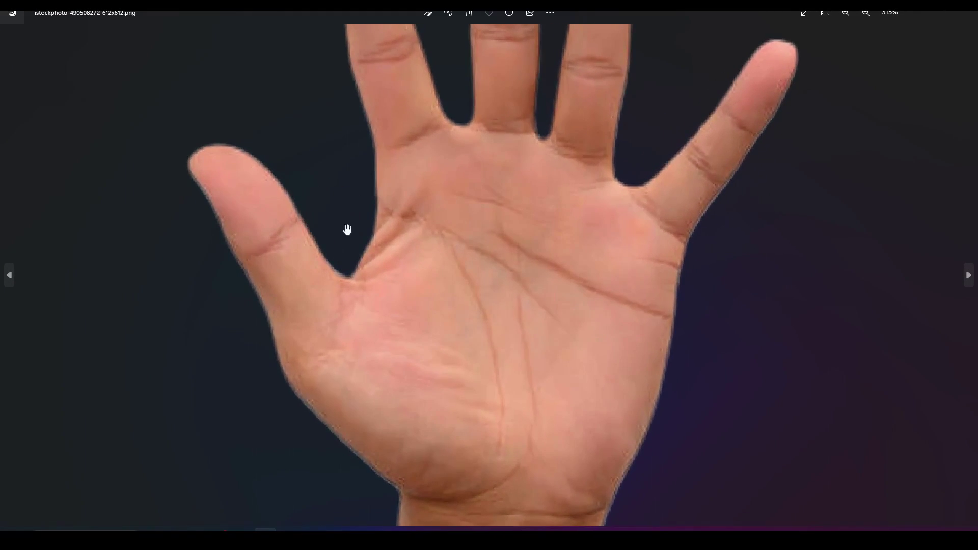
{"action": "scroll", "coordinate": [345, 227], "scroll_direction": "down", "scroll_amount": 3}
{"action": "key", "text": "alt+F4"}
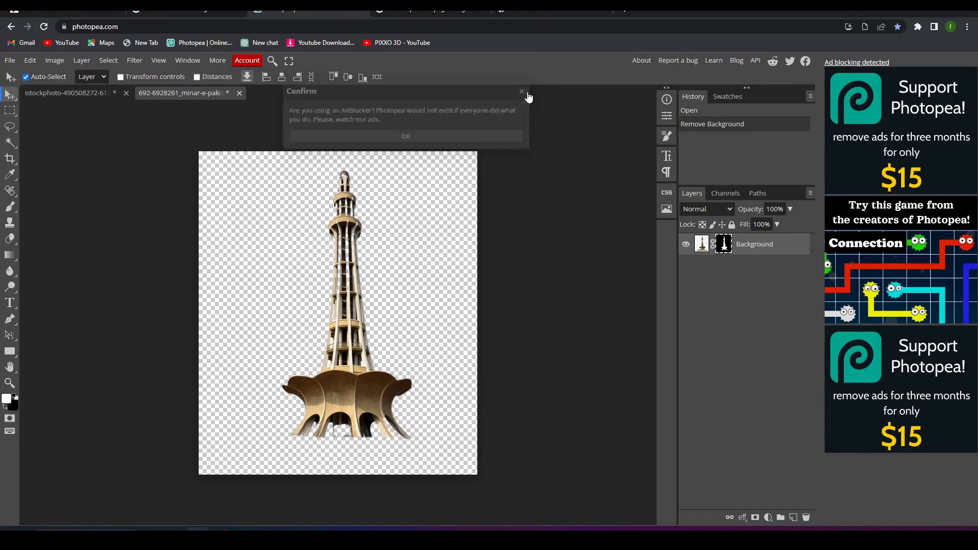
Open the hand JPG in Photopea and apply Select > Remove BG
{"action": "key", "text": "alt+Tab"}
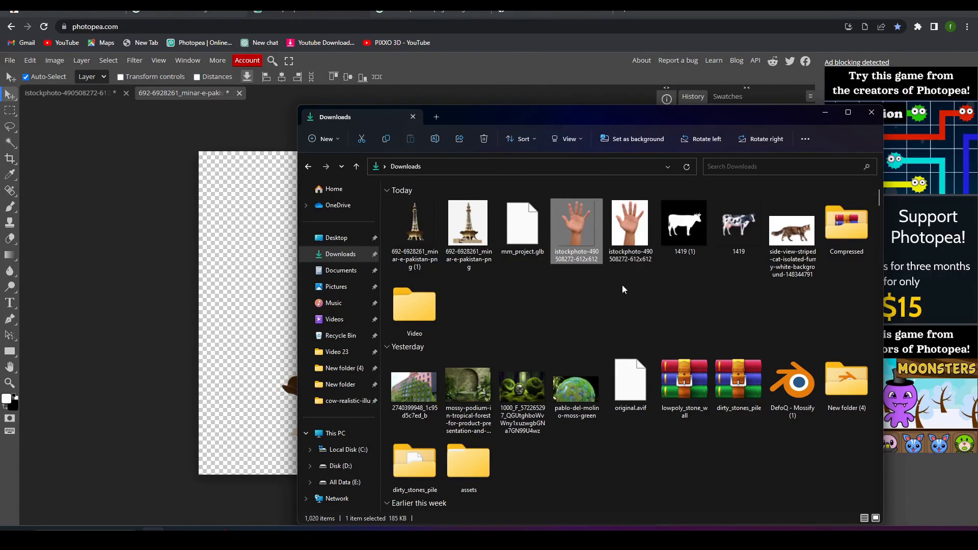
{"action": "left_click", "coordinate": [622, 286]}
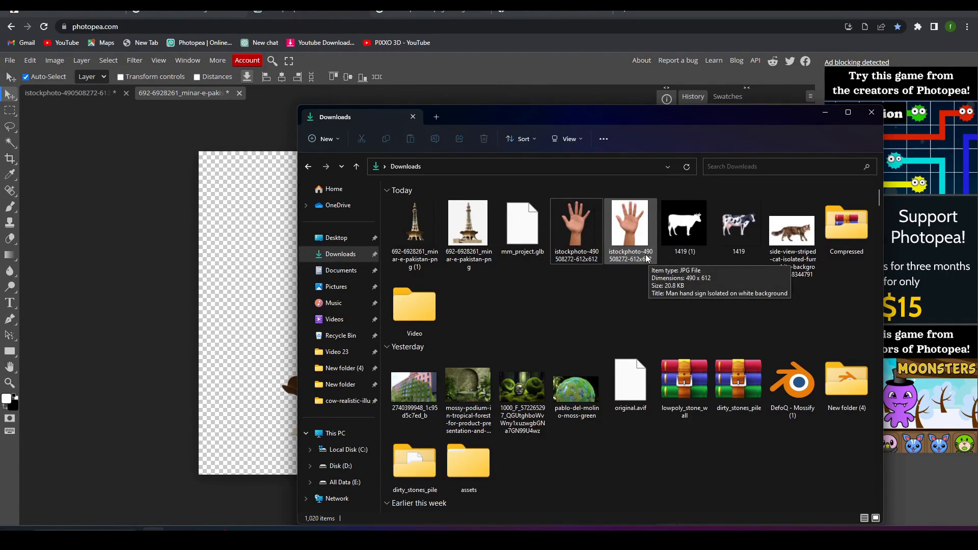
{"action": "left_click_drag", "start_coordinate": [628, 230], "coordinate": [277, 97]}
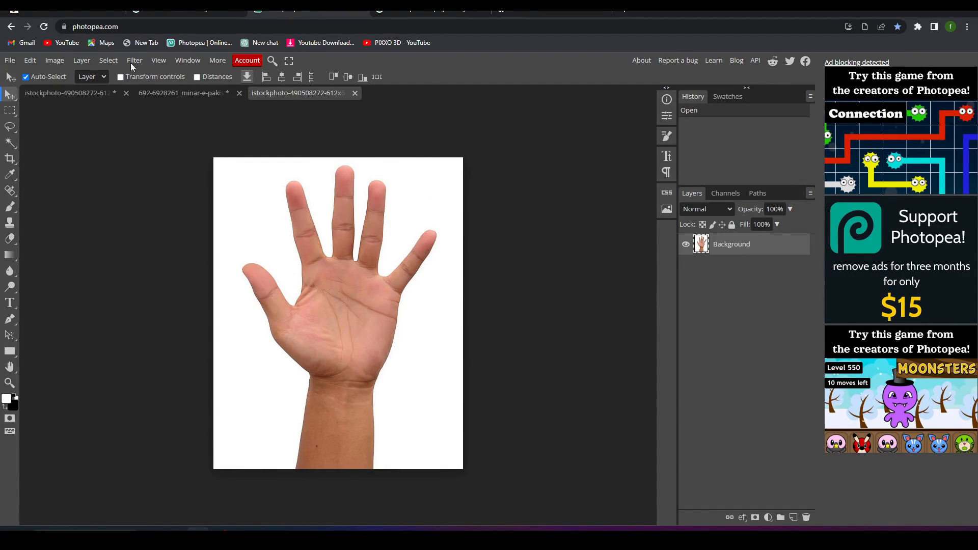
{"action": "left_click", "coordinate": [107, 61]}
{"action": "left_click", "coordinate": [142, 123]}
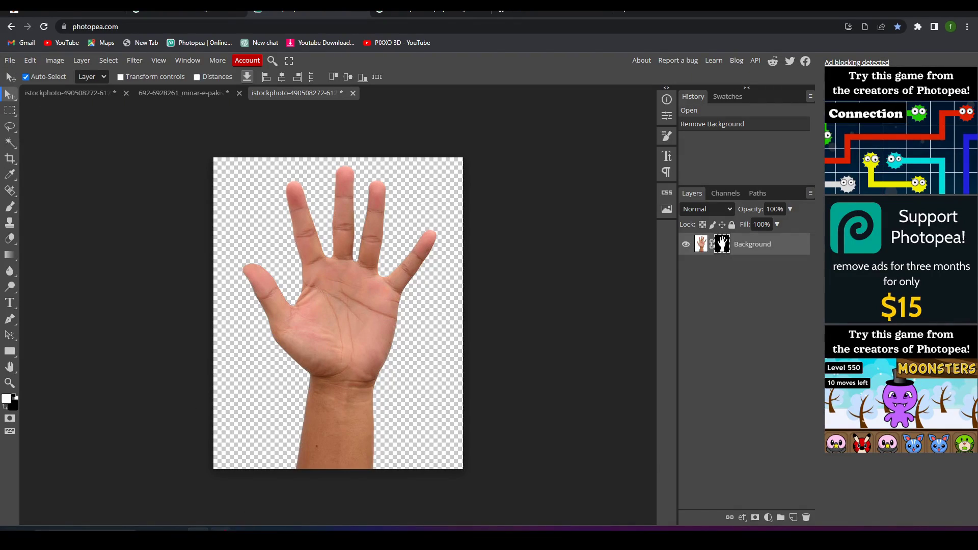
Check the hand image from Downloads, close the preview, and return to Monster Mash
{"action": "mouse_move", "coordinate": [220, 539]}
{"action": "left_click", "coordinate": [148, 529]}
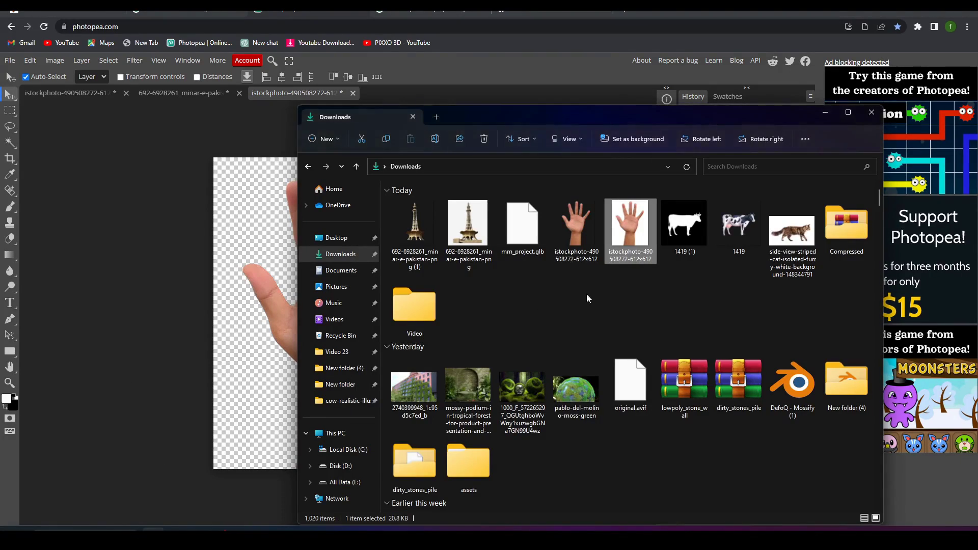
{"action": "double_click", "coordinate": [631, 243]}
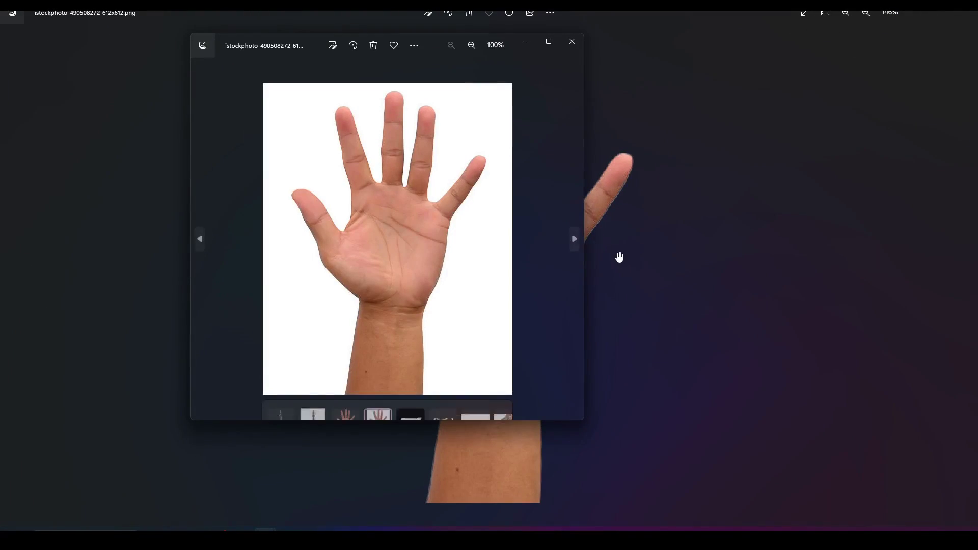
{"action": "left_click", "coordinate": [569, 43]}
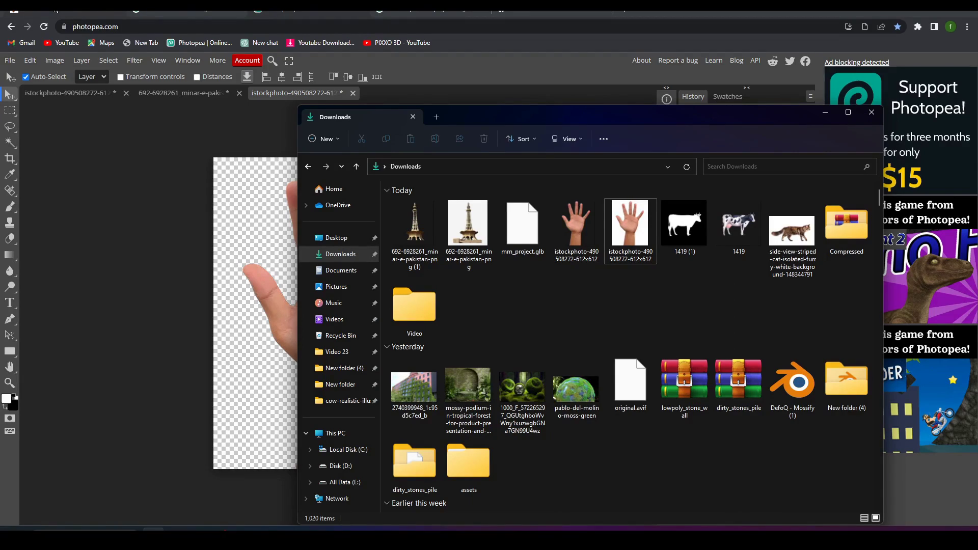
{"action": "left_click", "coordinate": [86, 7]}
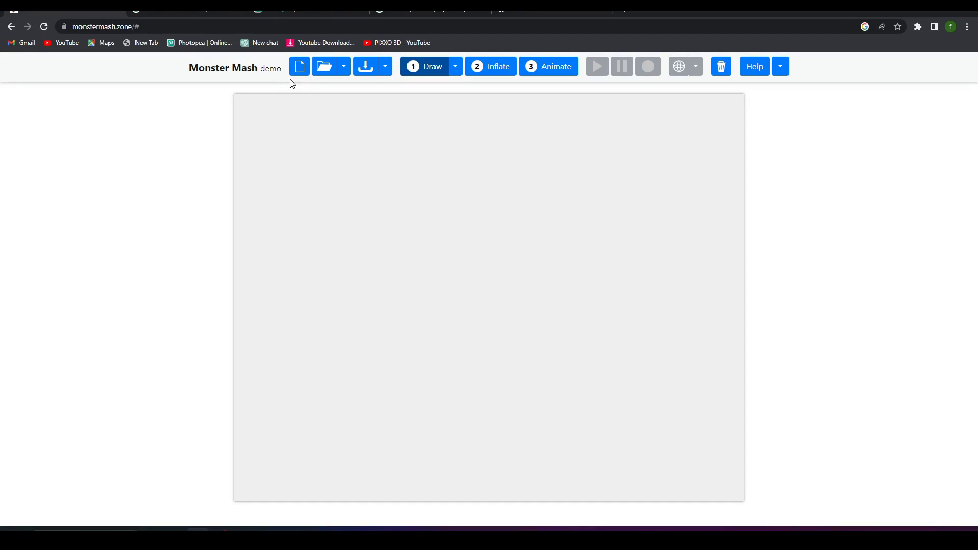
Import the hand photo as the Monster Mash template image
{"action": "left_click", "coordinate": [344, 67]}
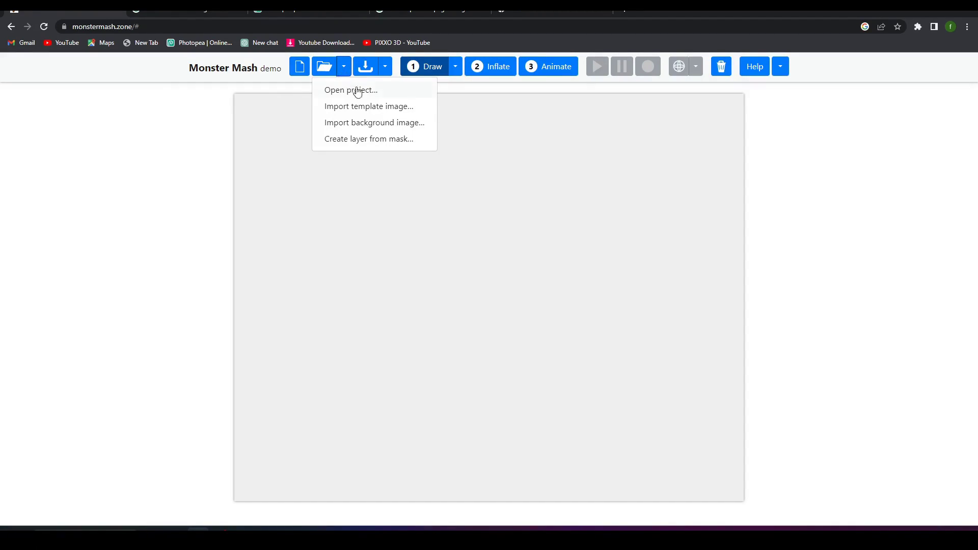
{"action": "left_click", "coordinate": [362, 107]}
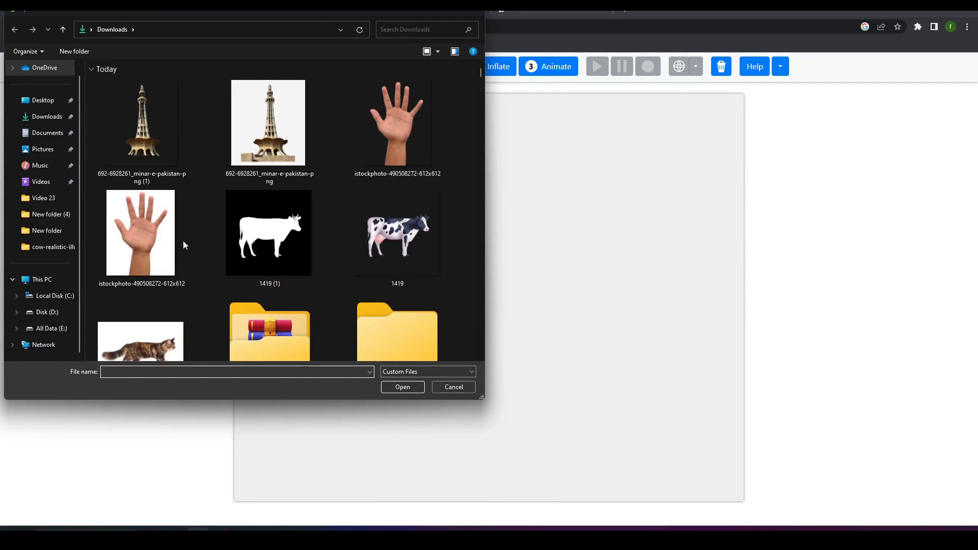
{"action": "left_click", "coordinate": [141, 233]}
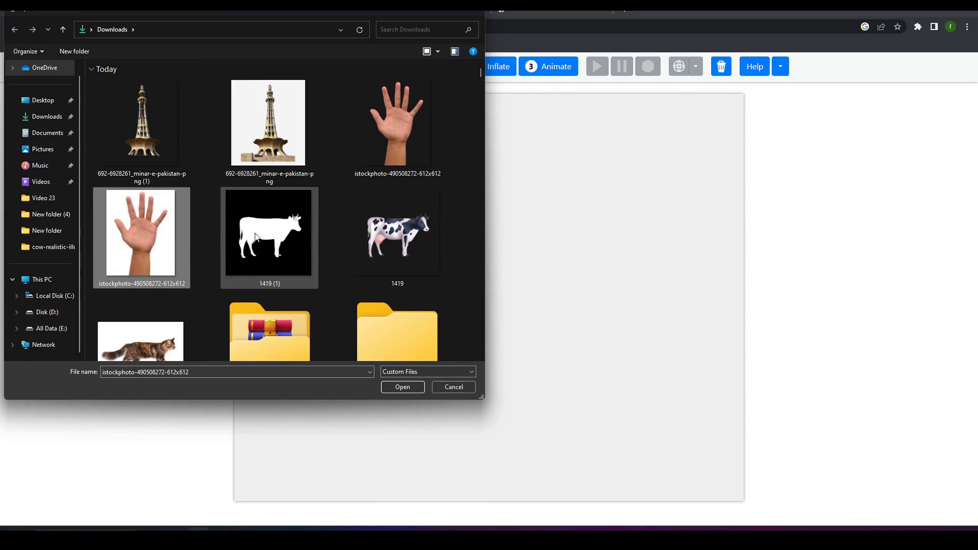
{"action": "double_click", "coordinate": [142, 233]}
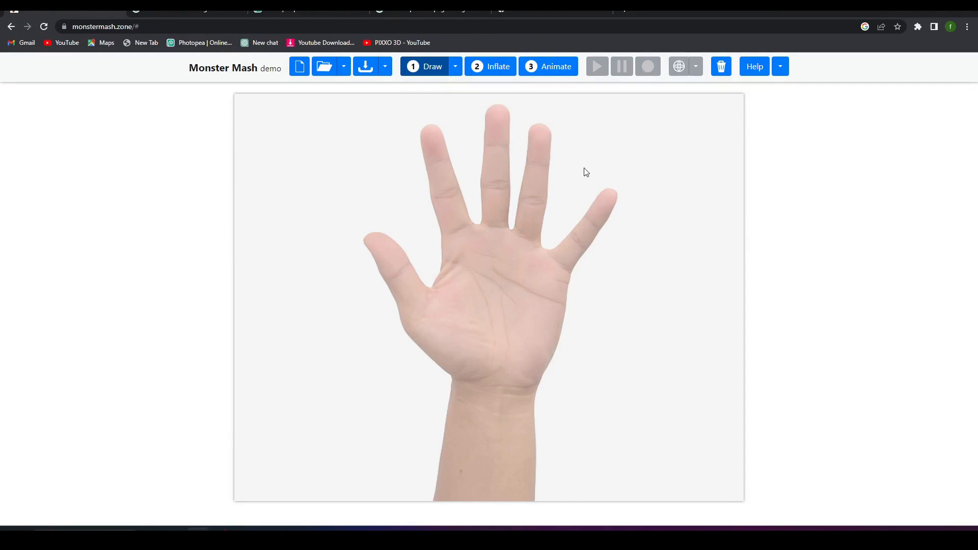
Draw a test outline stroke around the thumb
{"action": "left_click", "coordinate": [345, 68]}
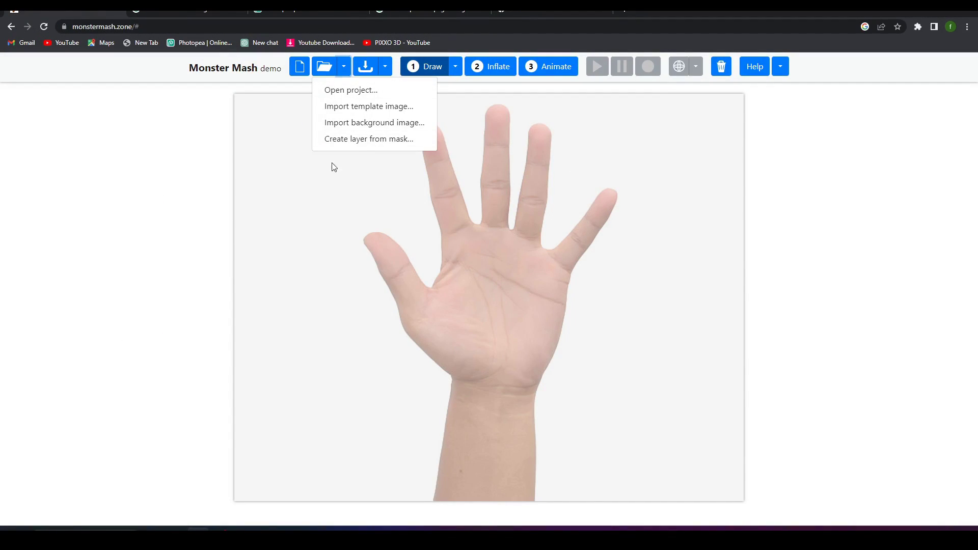
{"action": "left_click", "coordinate": [795, 155]}
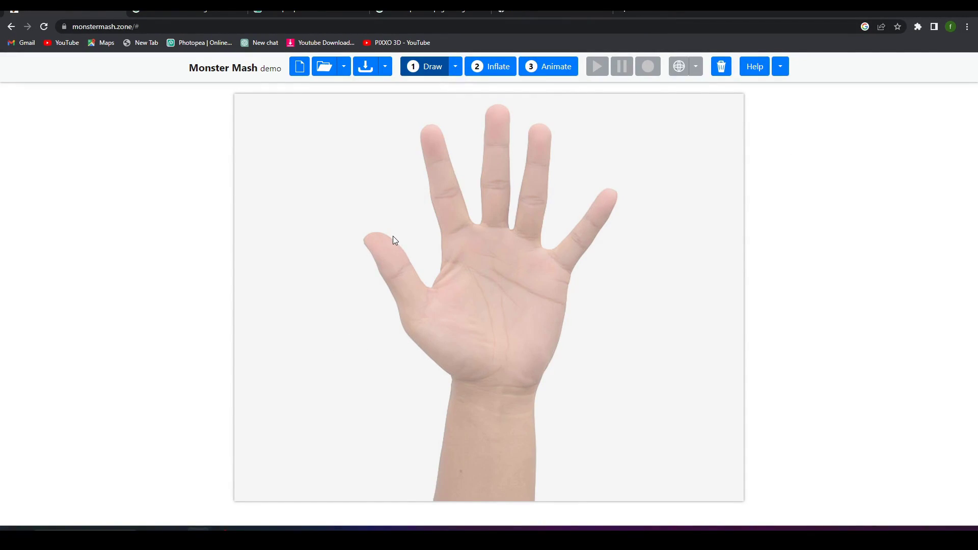
{"action": "mouse_move", "coordinate": [423, 285]}
{"action": "left_mouse_down"}
{"action": "mouse_move", "coordinate": [436, 280]}
{"action": "mouse_move", "coordinate": [415, 145]}
{"action": "left_mouse_up"}
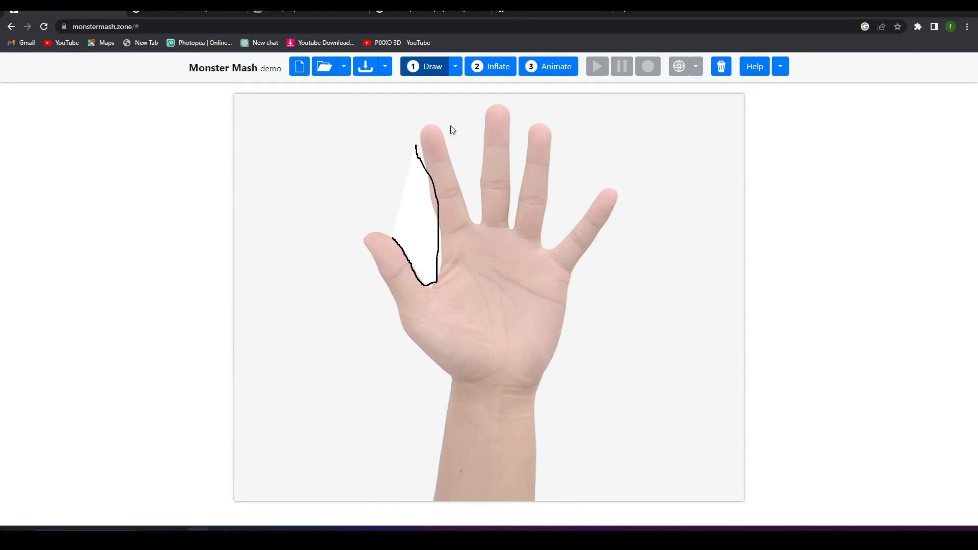
Clear the thumb stroke and create a layer from the hand image's mask
{"action": "left_click", "coordinate": [721, 66]}
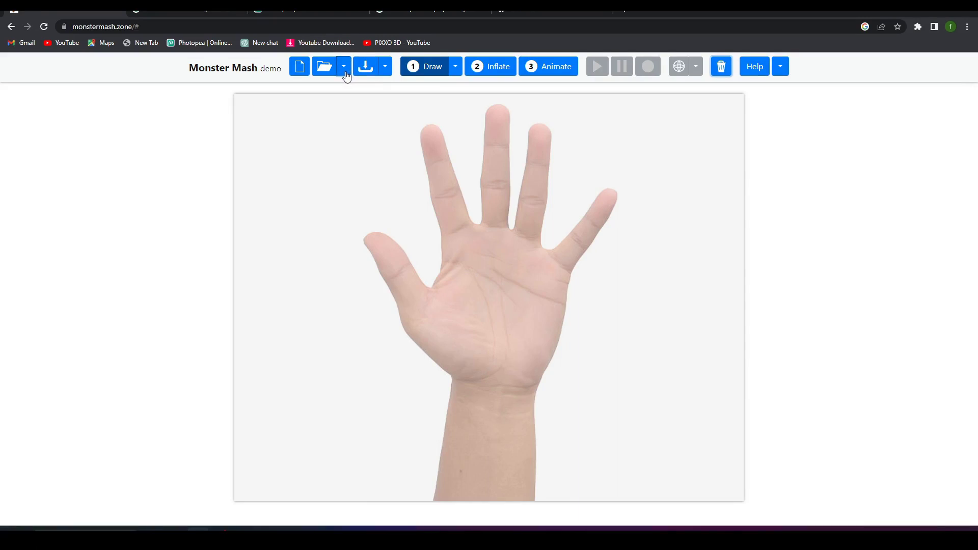
{"action": "left_click", "coordinate": [344, 66]}
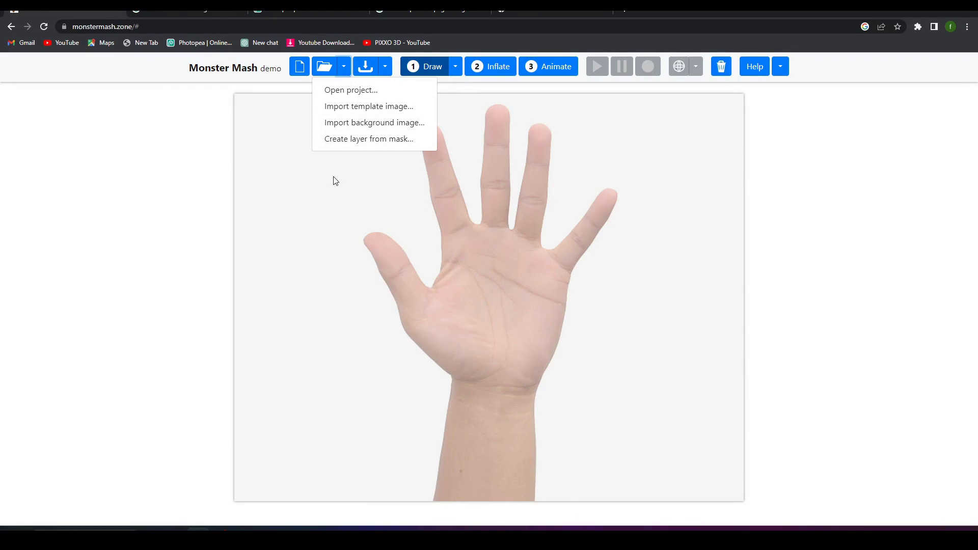
{"action": "left_click", "coordinate": [370, 139]}
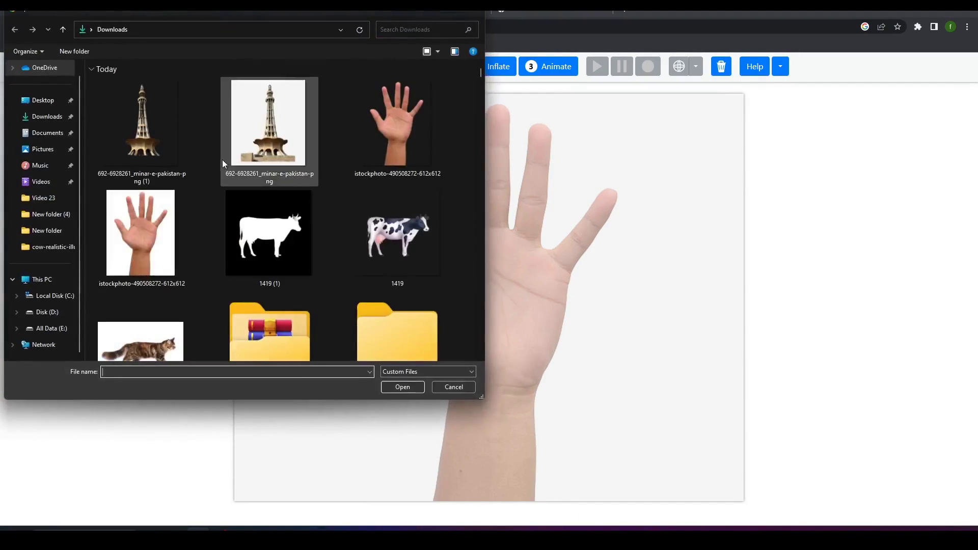
{"action": "double_click", "coordinate": [412, 141]}
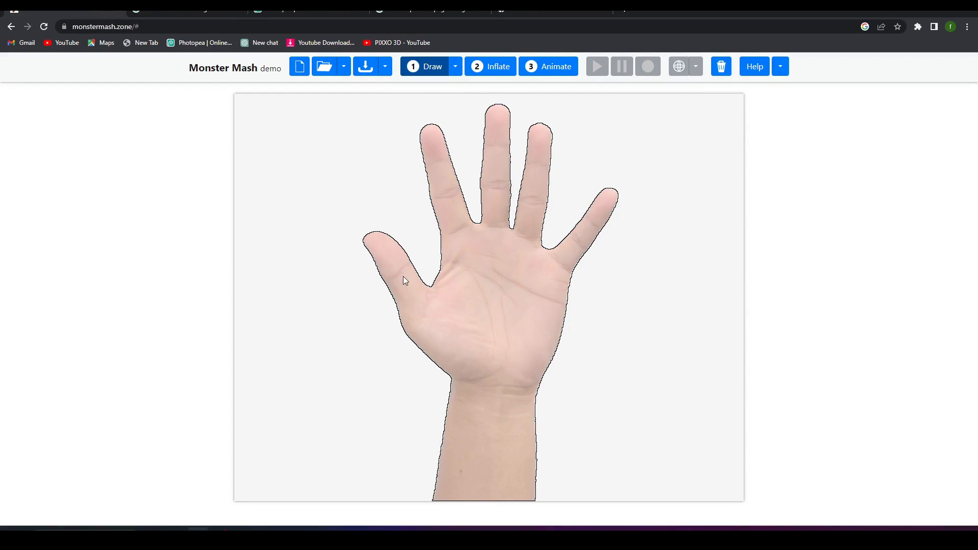
Inflate the traced hand into a textured 3D model and rotate it palm-on
{"action": "left_click", "coordinate": [495, 68]}
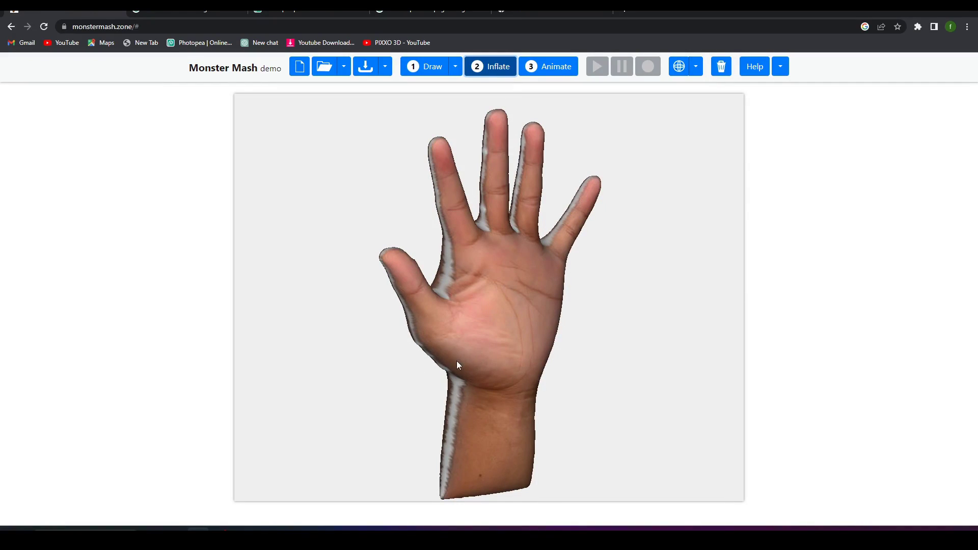
{"action": "left_click_drag", "start_coordinate": [421, 364], "coordinate": [484, 271]}
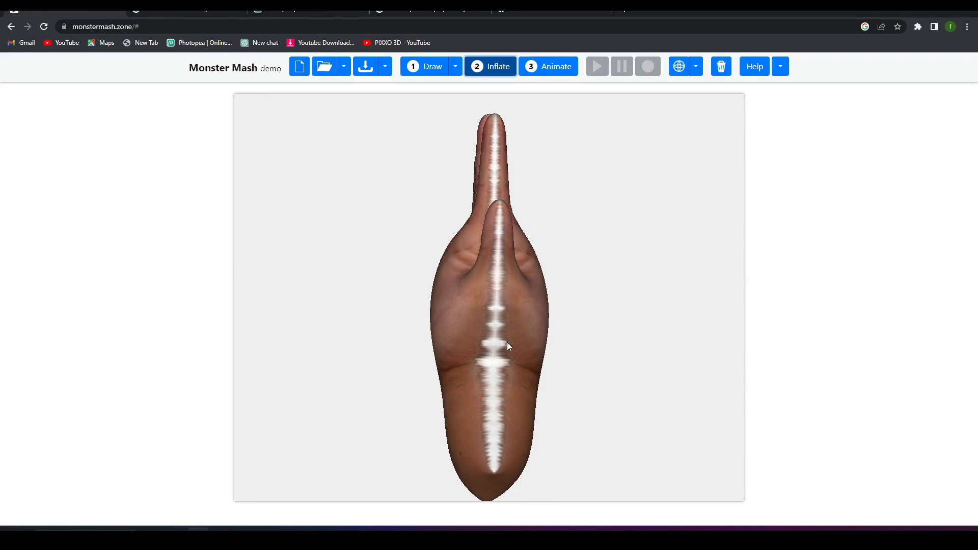
{"action": "left_click_drag", "start_coordinate": [508, 346], "coordinate": [485, 356]}
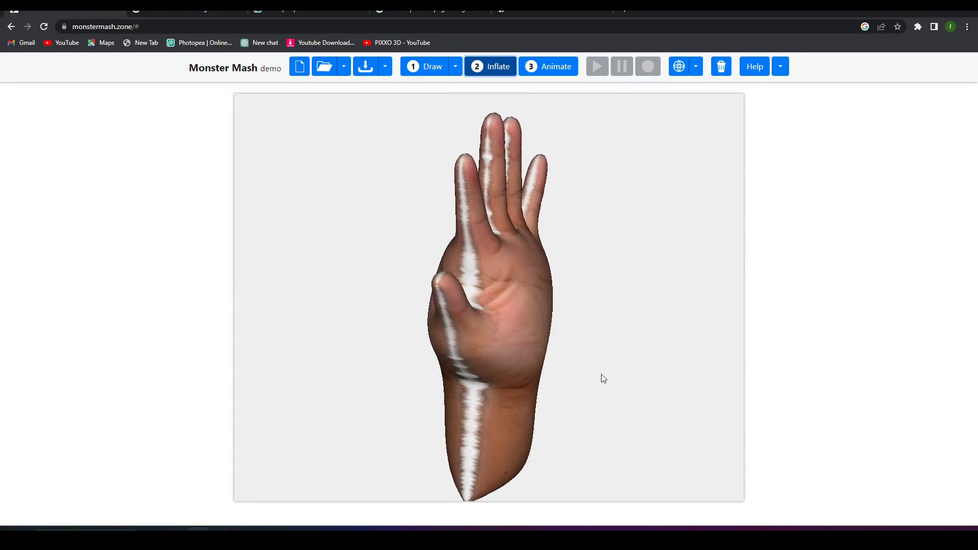
{"action": "left_click_drag", "start_coordinate": [603, 378], "coordinate": [556, 364]}
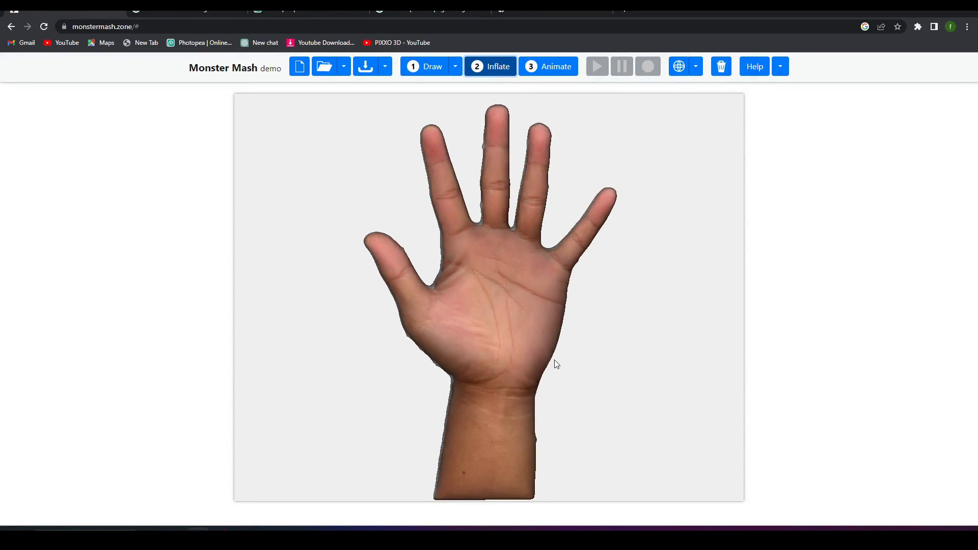
{"action": "left_click_drag", "start_coordinate": [543, 314], "coordinate": [538, 312]}
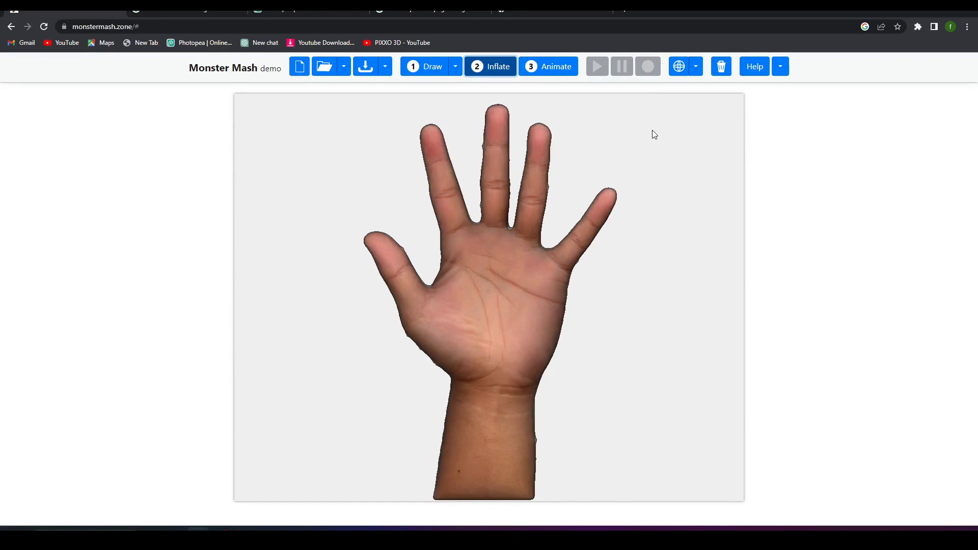
Switch to Animate with recording on, placing then deleting a trial palm point
{"action": "left_click", "coordinate": [551, 75]}
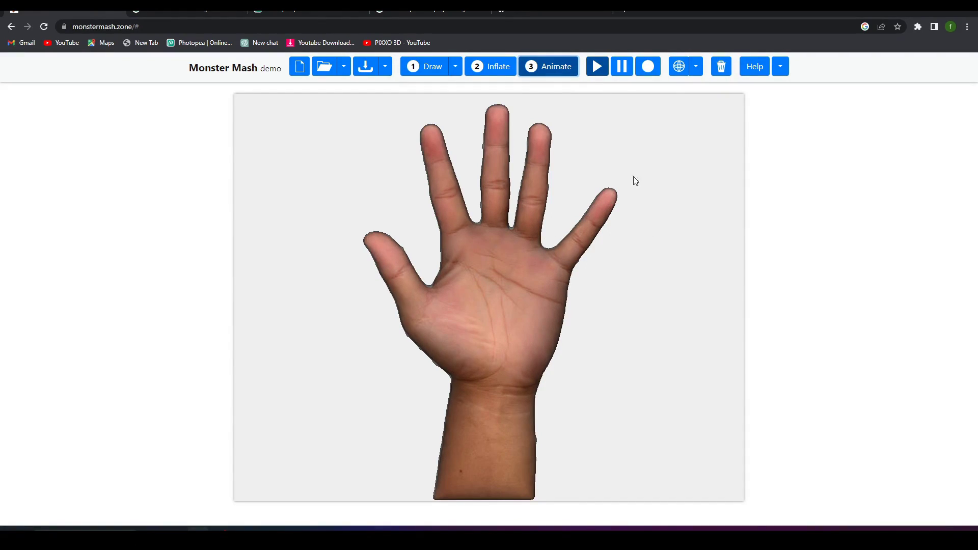
{"action": "left_click", "coordinate": [651, 70]}
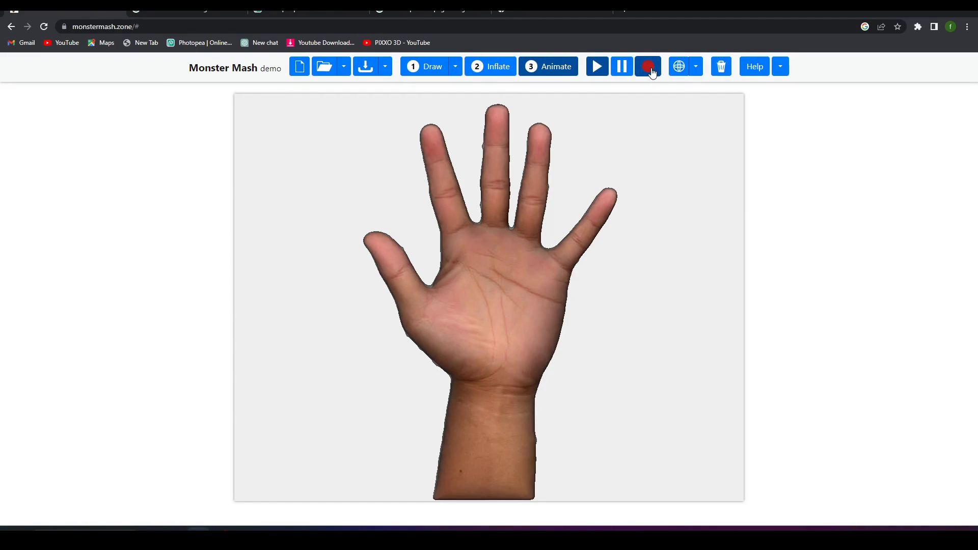
{"action": "left_click", "coordinate": [459, 229]}
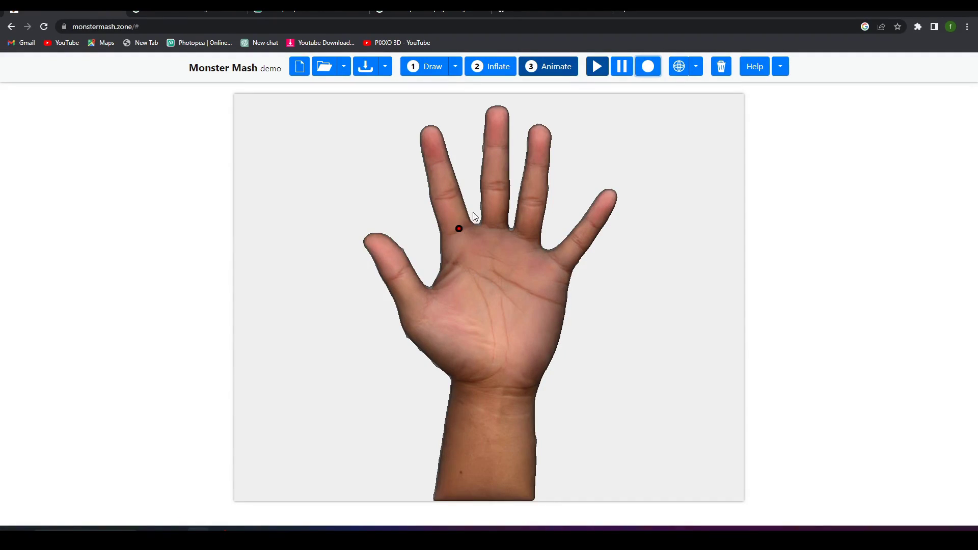
{"action": "left_click", "coordinate": [721, 67]}
Add control points at the wrist and upper palm, removing a stray fingertip point
{"action": "left_click", "coordinate": [496, 381]}
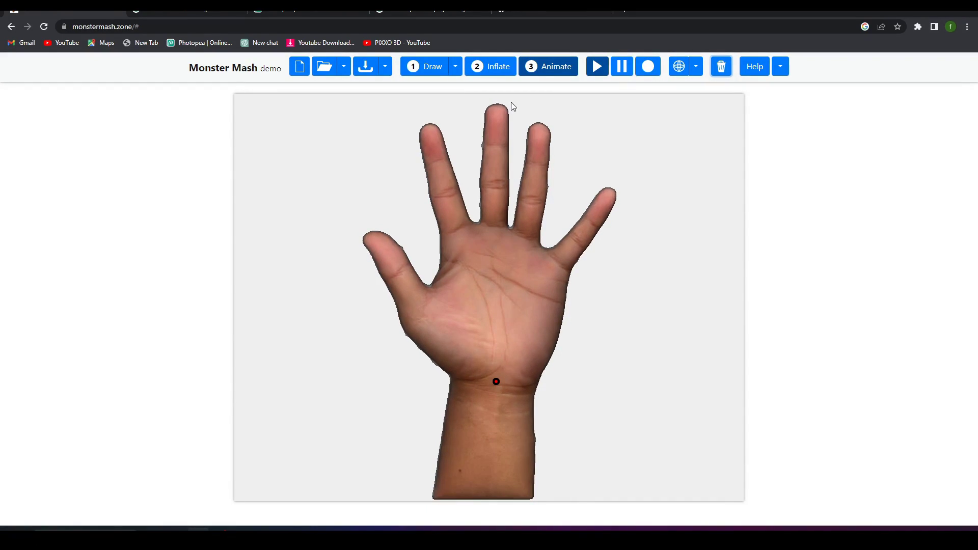
{"action": "left_click", "coordinate": [499, 113]}
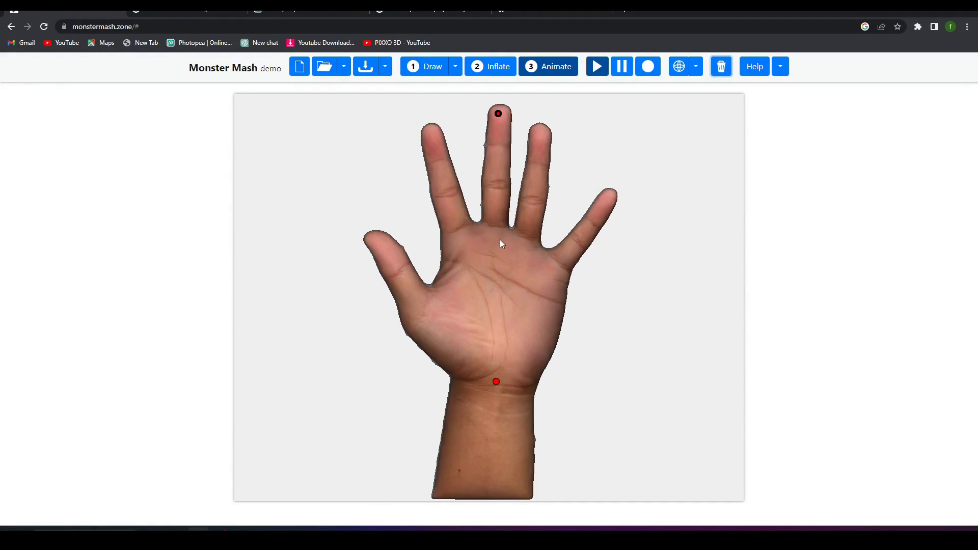
{"action": "left_click", "coordinate": [720, 66]}
{"action": "left_click", "coordinate": [500, 239]}
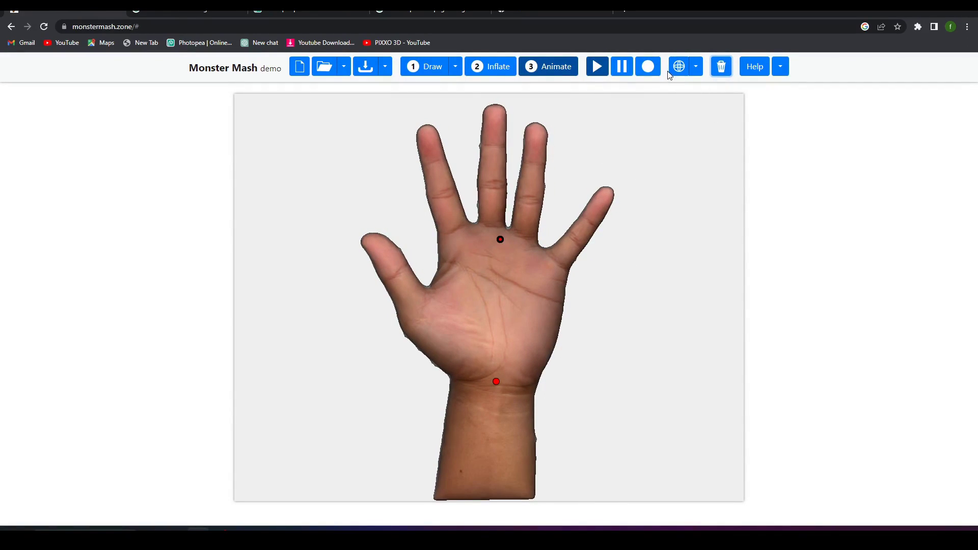
Record a trial left-right palm sway, then delete the palm pin and its motion
{"action": "left_click", "coordinate": [654, 69]}
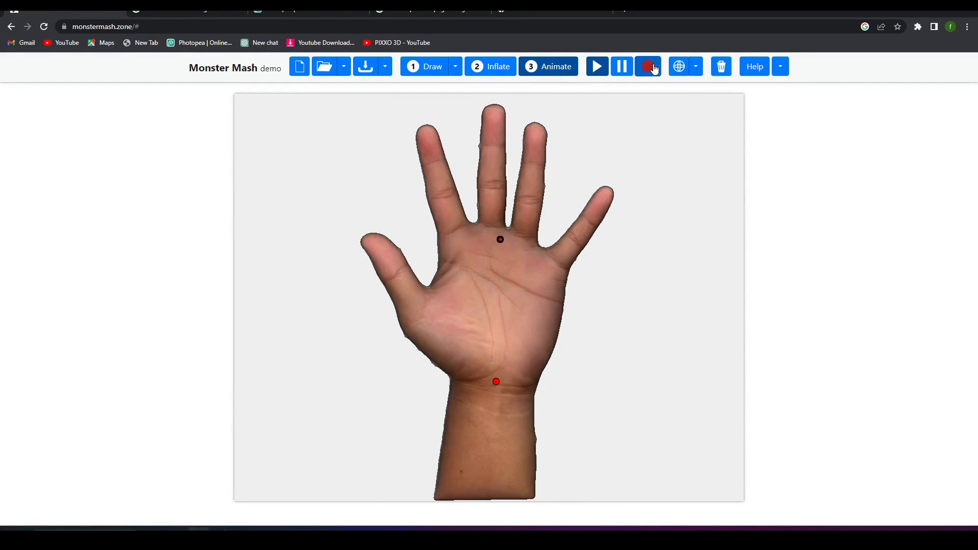
{"action": "mouse_move", "coordinate": [501, 238]}
{"action": "left_mouse_down"}
{"action": "mouse_move", "coordinate": [470, 240]}
{"action": "mouse_move", "coordinate": [548, 245]}
{"action": "mouse_move", "coordinate": [491, 239]}
{"action": "mouse_move", "coordinate": [478, 252]}
{"action": "mouse_move", "coordinate": [536, 248]}
{"action": "mouse_move", "coordinate": [493, 250]}
{"action": "left_mouse_up"}
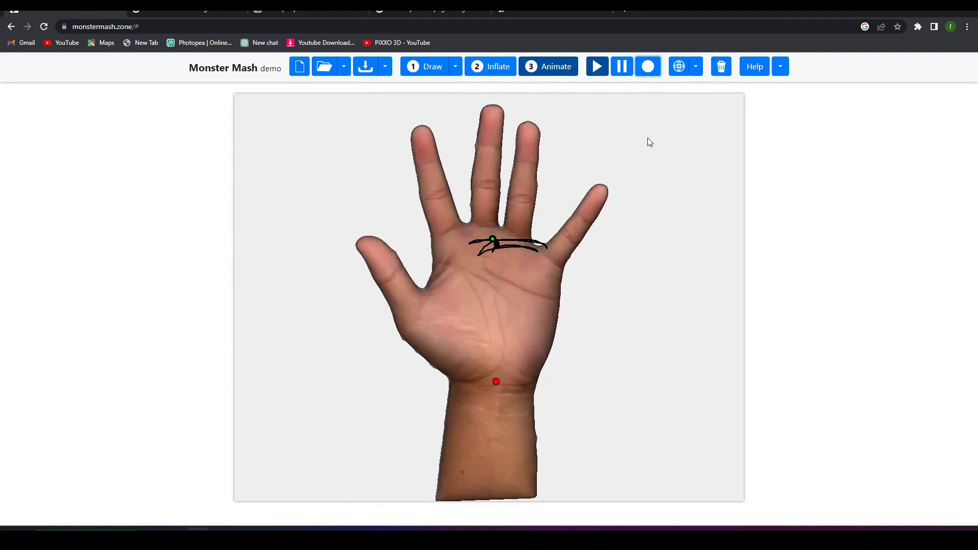
{"action": "left_click", "coordinate": [721, 66]}
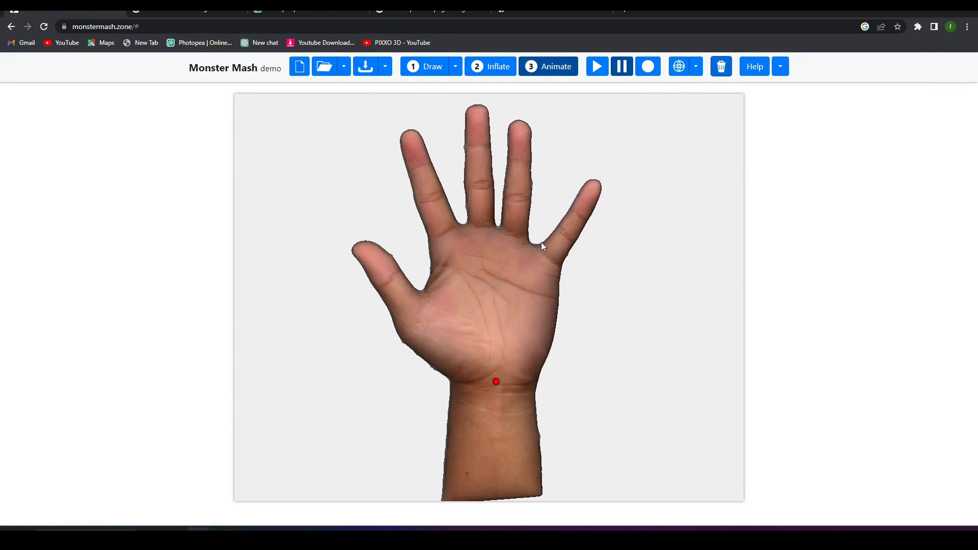
Pin the index, middle, ring and little finger bases, thumb base, and three fingertips
{"action": "left_click", "coordinate": [445, 235]}
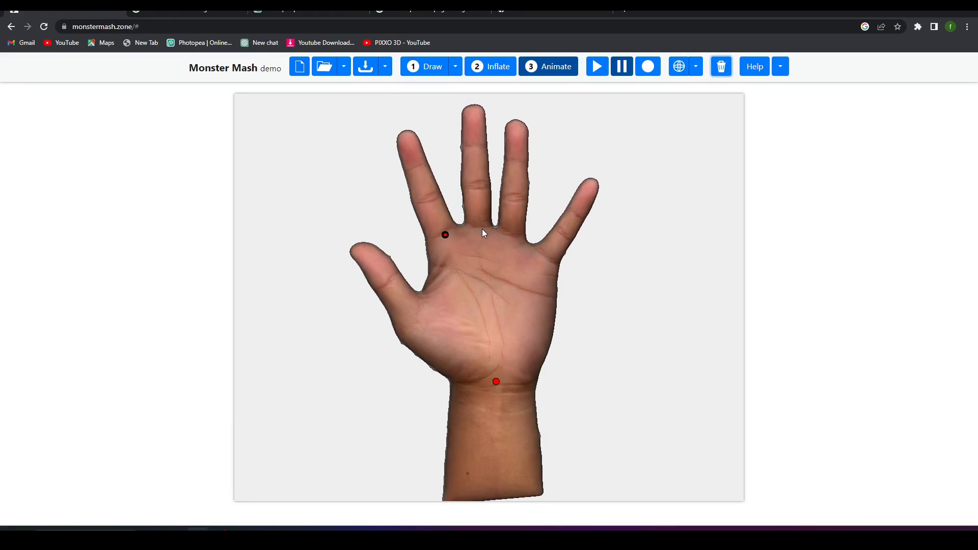
{"action": "left_click", "coordinate": [482, 228]}
{"action": "left_click", "coordinate": [541, 258]}
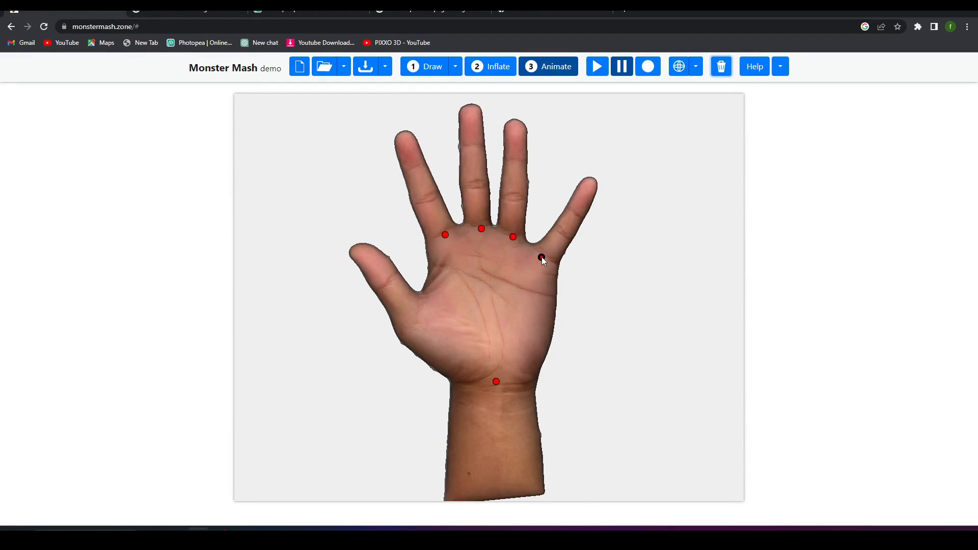
{"action": "left_click", "coordinate": [414, 321]}
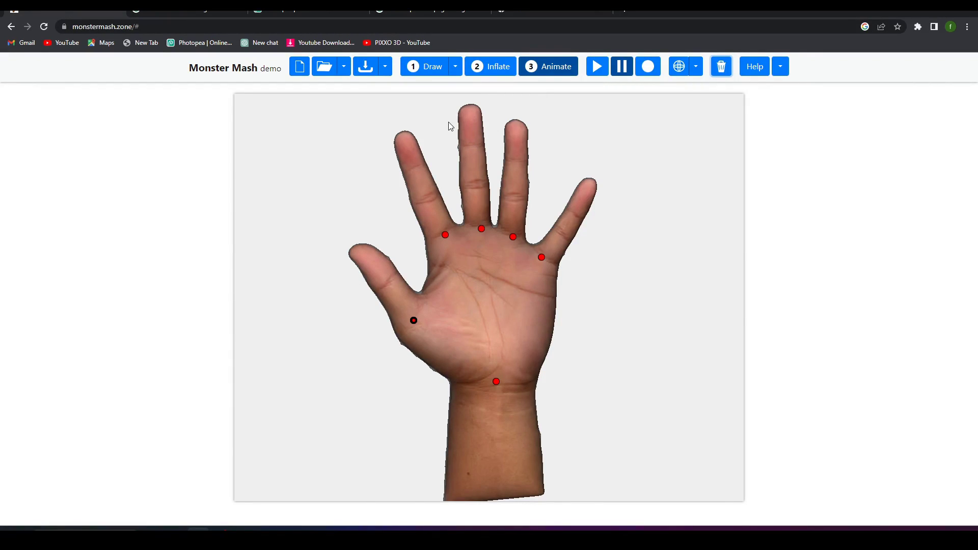
{"action": "left_click", "coordinate": [403, 139]}
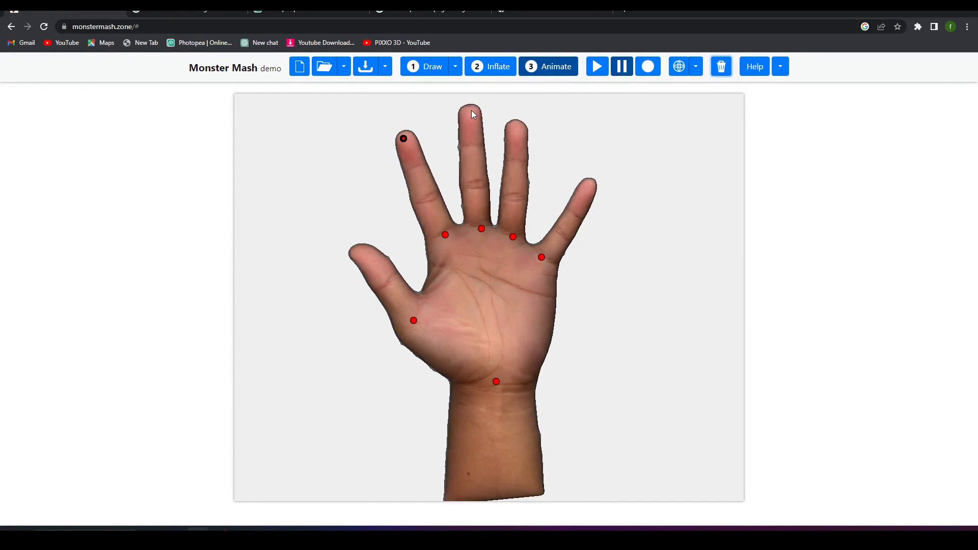
{"action": "left_click", "coordinate": [471, 110]}
{"action": "left_click", "coordinate": [515, 127]}
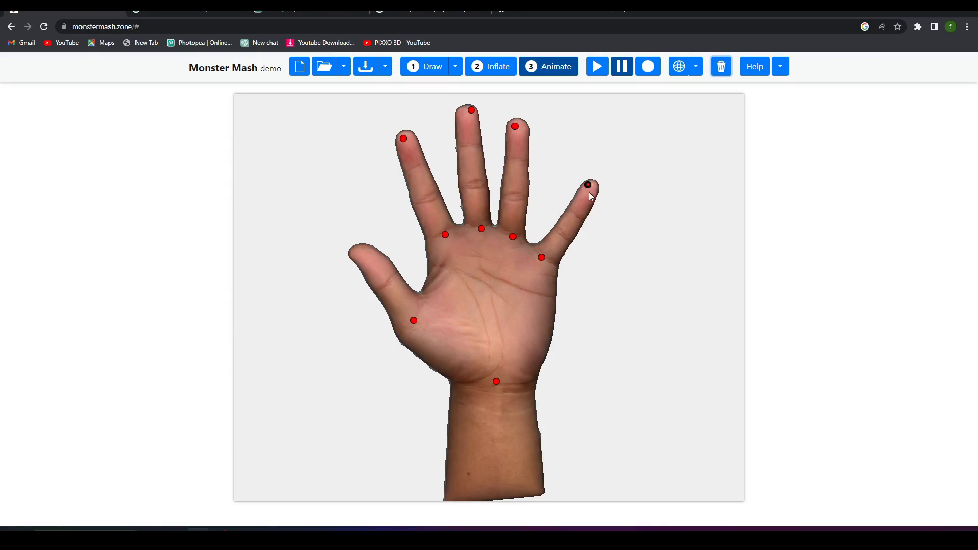
Record sideways bends of the index and middle fingertips, playing back in between
{"action": "left_click", "coordinate": [646, 69]}
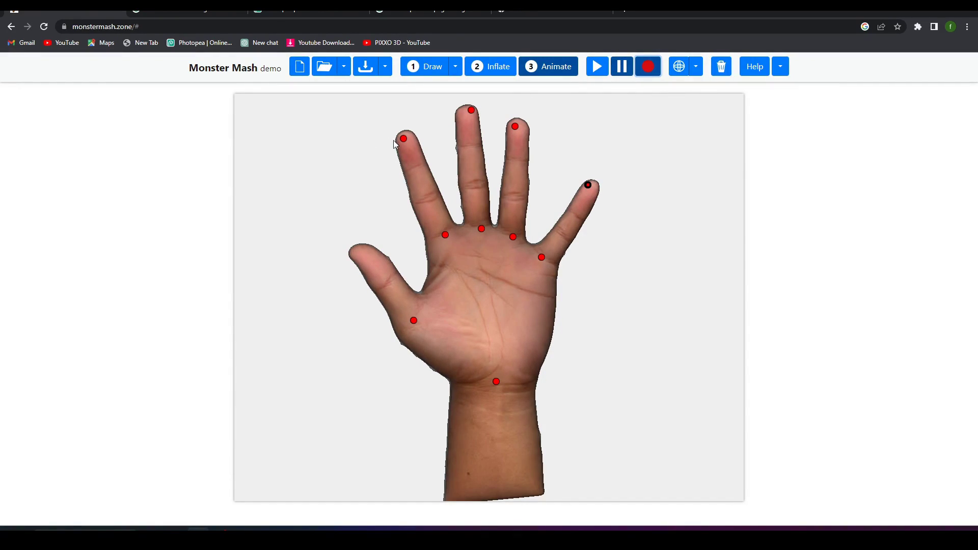
{"action": "mouse_move", "coordinate": [403, 138]}
{"action": "left_mouse_down"}
{"action": "mouse_move", "coordinate": [379, 160]}
{"action": "mouse_move", "coordinate": [416, 139]}
{"action": "left_mouse_up"}
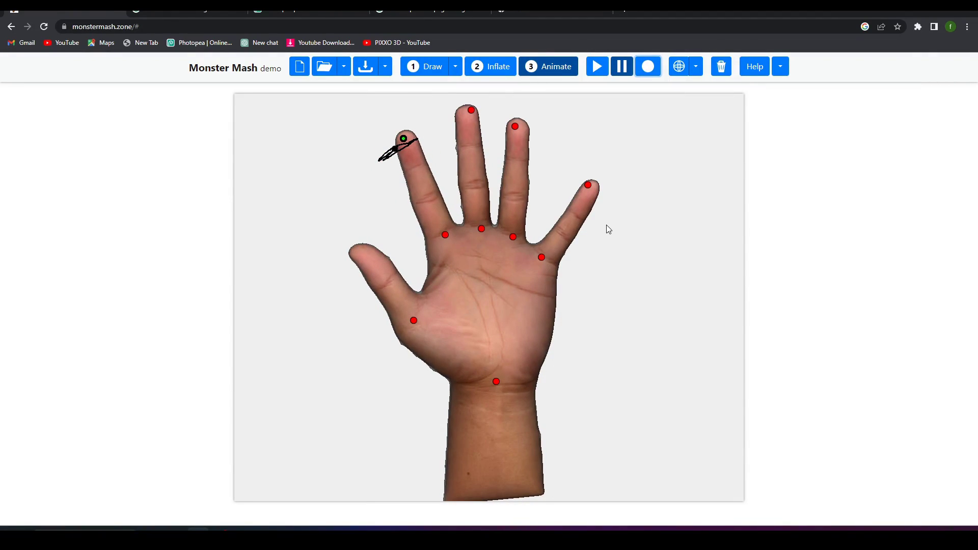
{"action": "left_click", "coordinate": [603, 71]}
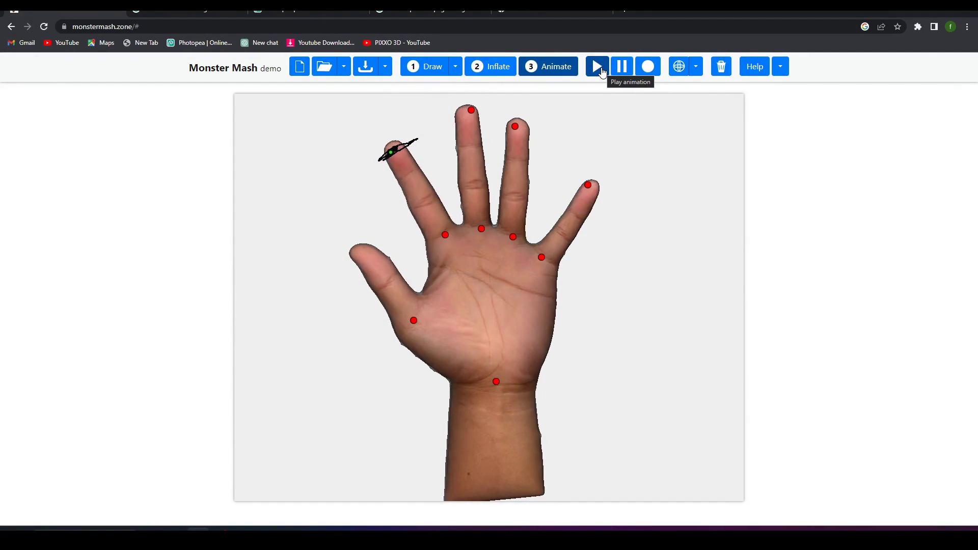
{"action": "left_click", "coordinate": [647, 69]}
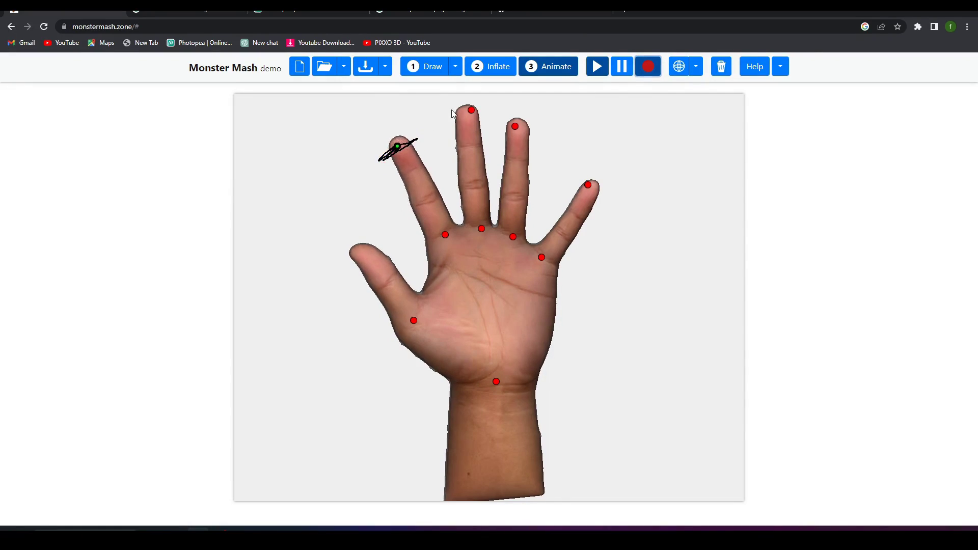
{"action": "left_click_drag", "start_coordinate": [471, 110], "coordinate": [450, 118]}
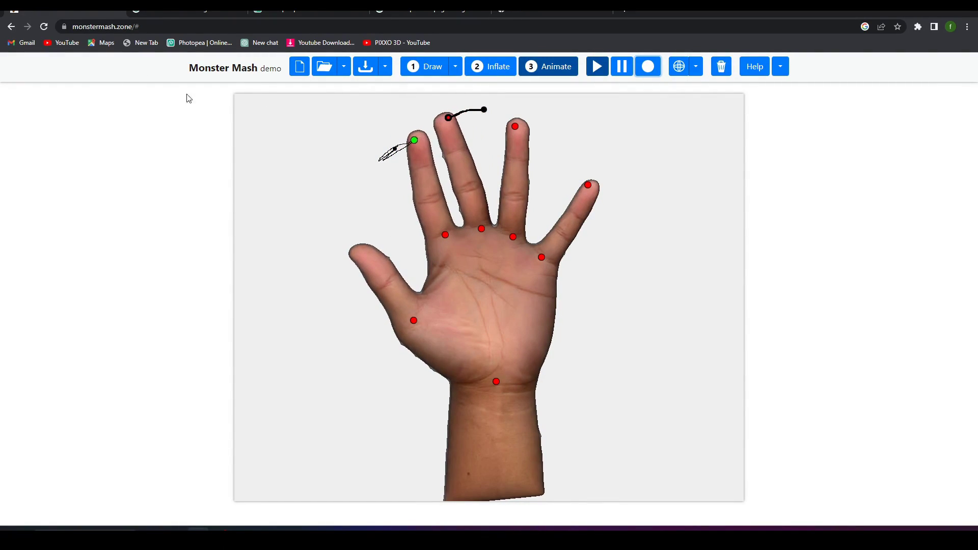
Export the hand animation as a glTF .glb file and launch Blender from the taskbar
{"action": "left_click", "coordinate": [385, 67]}
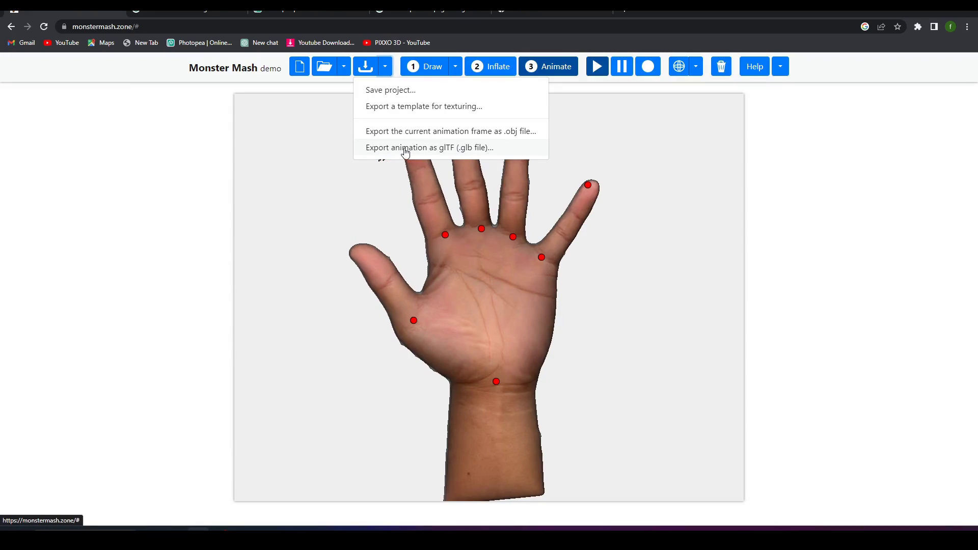
{"action": "left_click", "coordinate": [452, 148]}
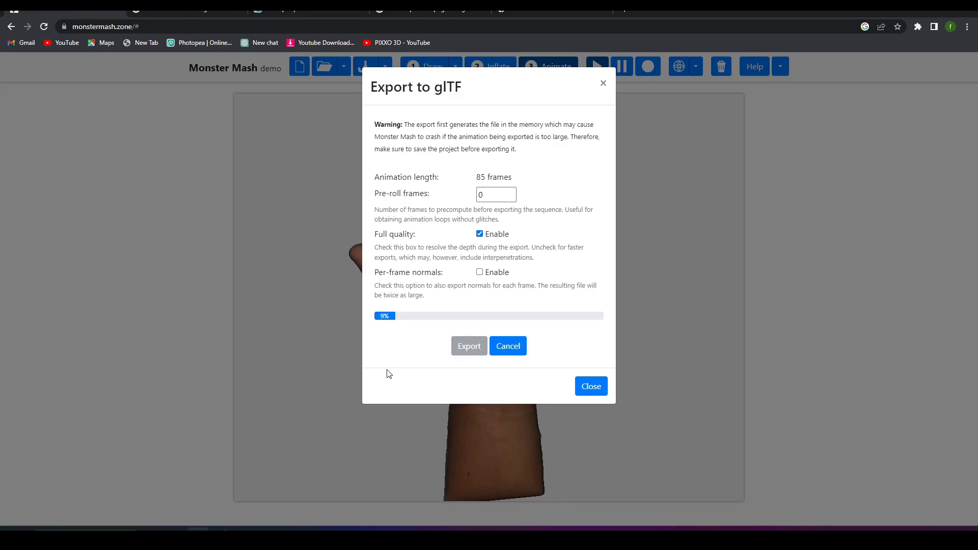
{"action": "mouse_move", "coordinate": [243, 529]}
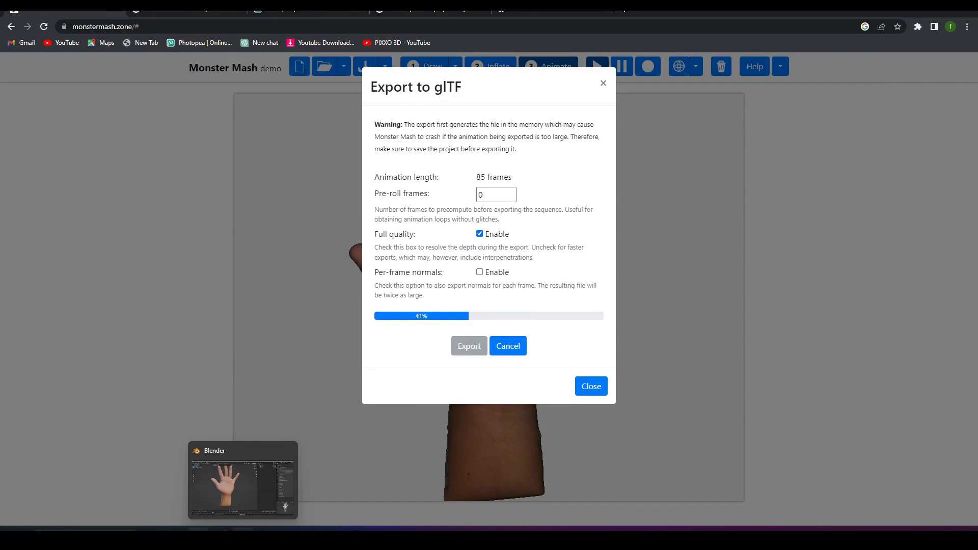
{"action": "right_click", "coordinate": [243, 529]}
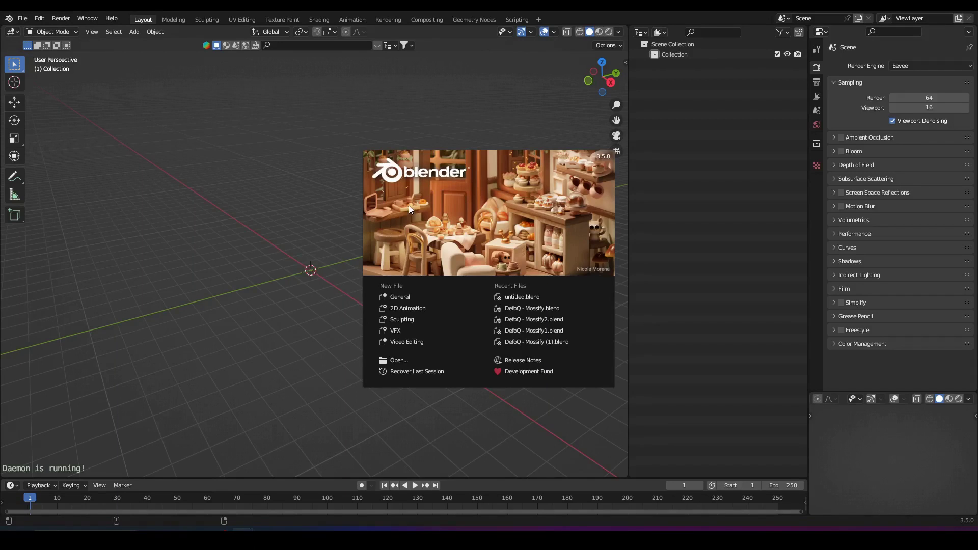
Import the Monster Mash export mm_project (1).glb into Blender as a glTF 2.0 file
{"action": "left_click", "coordinate": [347, 241]}
{"action": "key", "text": "F4"}
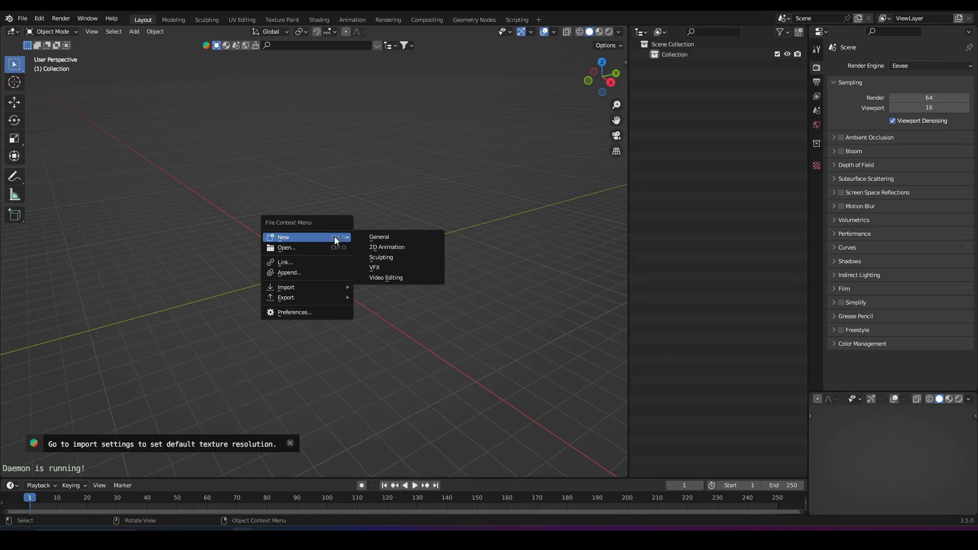
{"action": "mouse_move", "coordinate": [306, 284]}
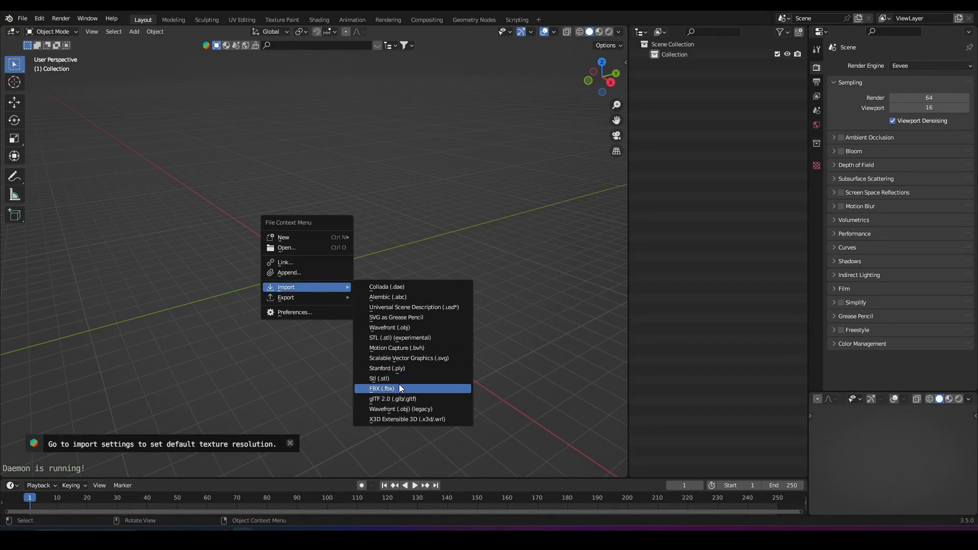
{"action": "left_click", "coordinate": [431, 398]}
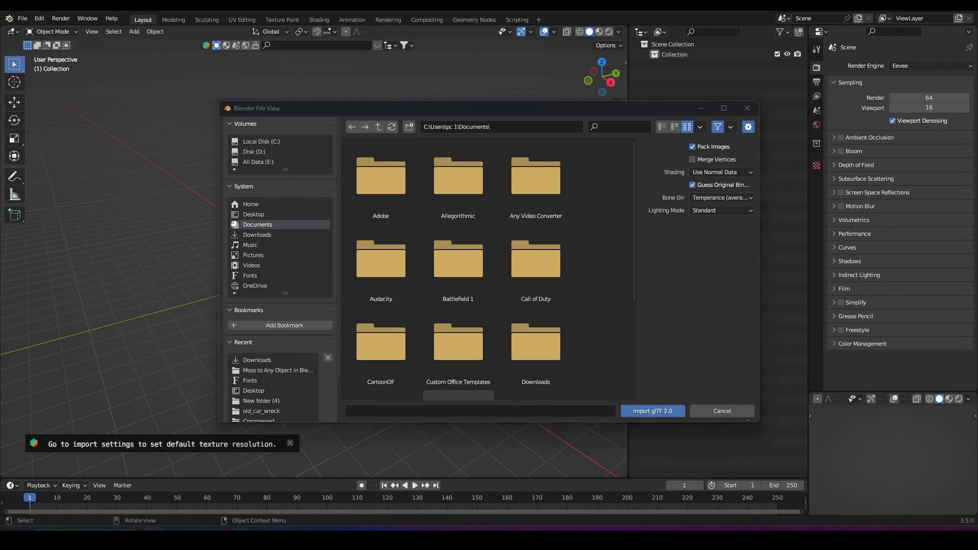
{"action": "left_click", "coordinate": [265, 526]}
{"action": "left_click", "coordinate": [222, 530]}
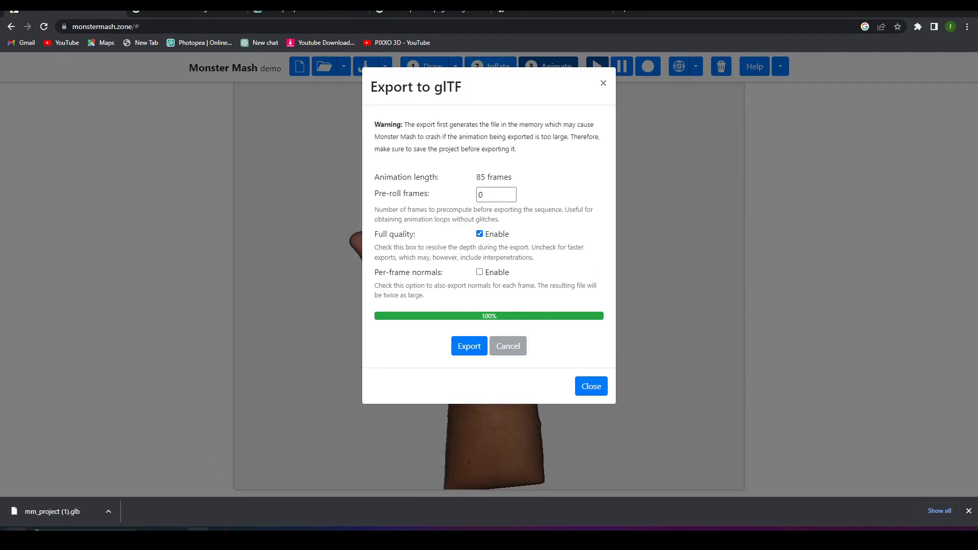
{"action": "left_click_drag", "start_coordinate": [47, 510], "coordinate": [334, 484]}
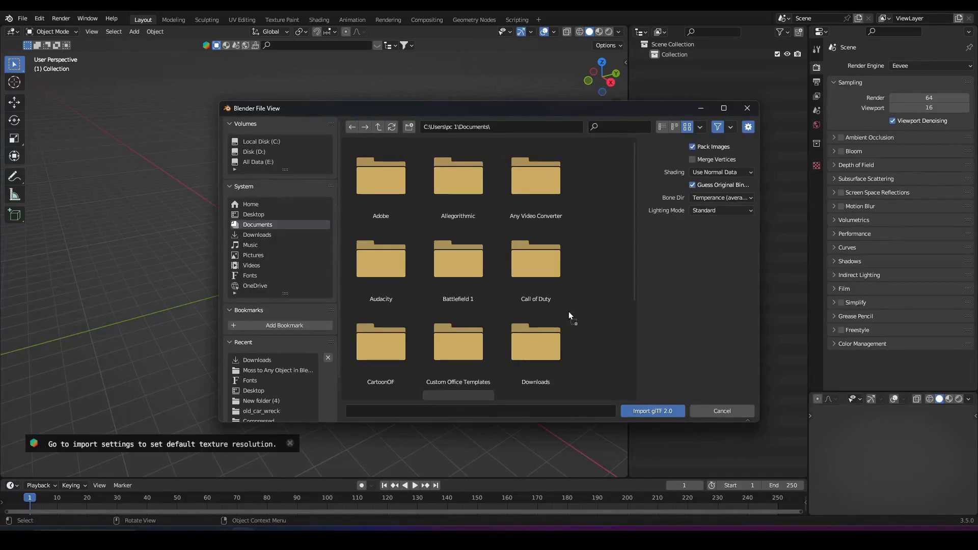
{"action": "left_click_drag", "start_coordinate": [569, 312], "coordinate": [570, 313]}
{"action": "left_click", "coordinate": [642, 410]}
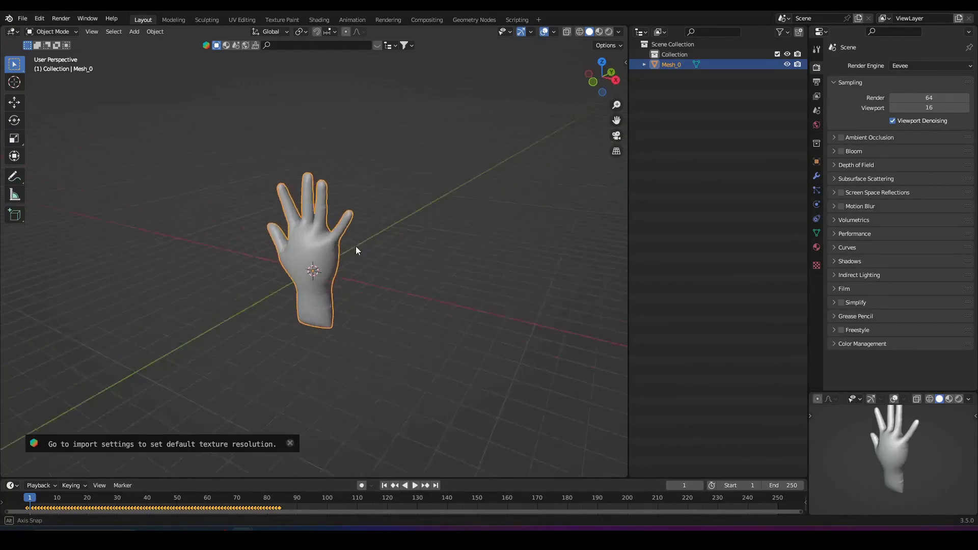
Play the hand's animation in Material Preview, rewind to frame one, and enter Sculpt Mode from the right view
{"action": "middle_click_drag", "start_coordinate": [356, 246], "coordinate": [318, 286]}
{"action": "key", "text": "space"}
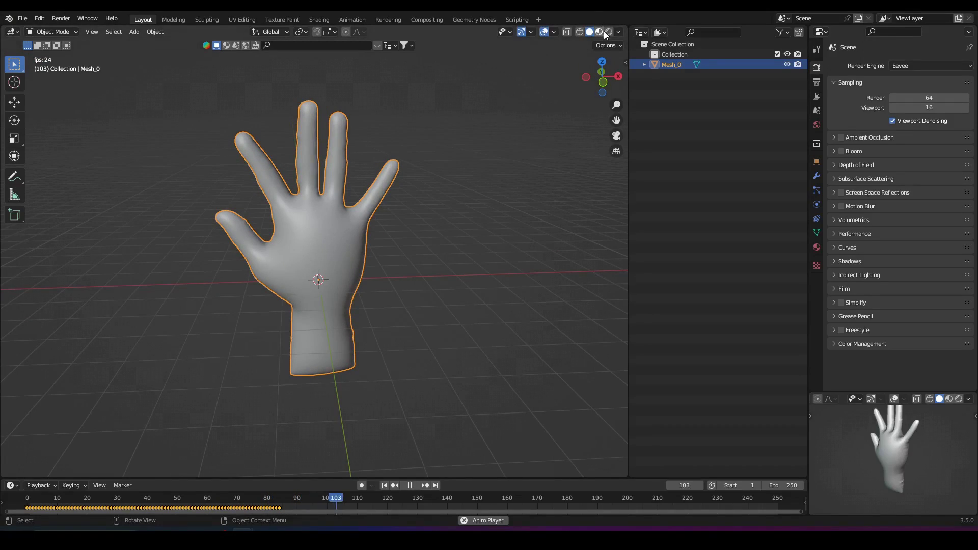
{"action": "left_click", "coordinate": [601, 32]}
{"action": "key", "text": "space"}
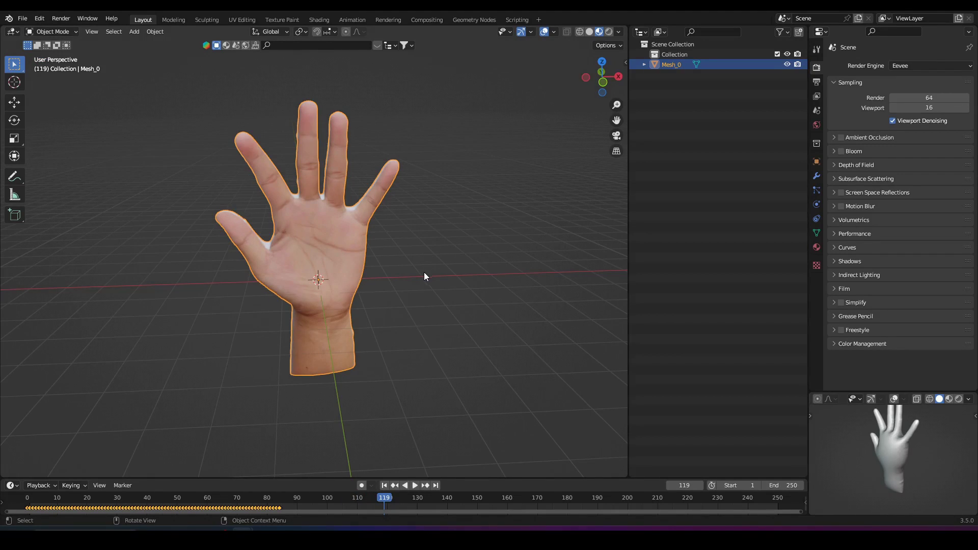
{"action": "key", "text": "shift+Left"}
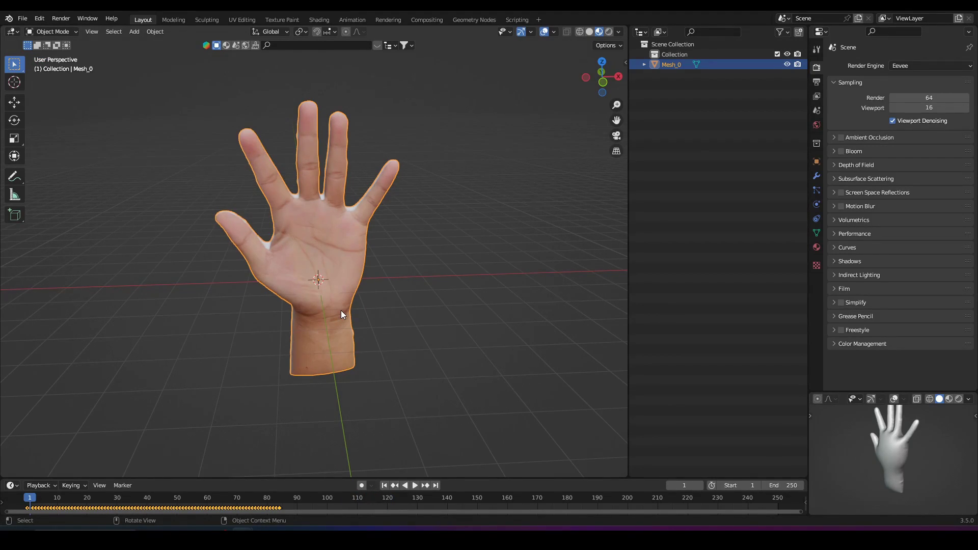
{"action": "key", "text": "KP_3"}
{"action": "key", "text": "ctrl+Tab"}
Start sculpting the hand with the Grab brush at a 186 px radius
{"action": "left_click", "coordinate": [320, 313]}
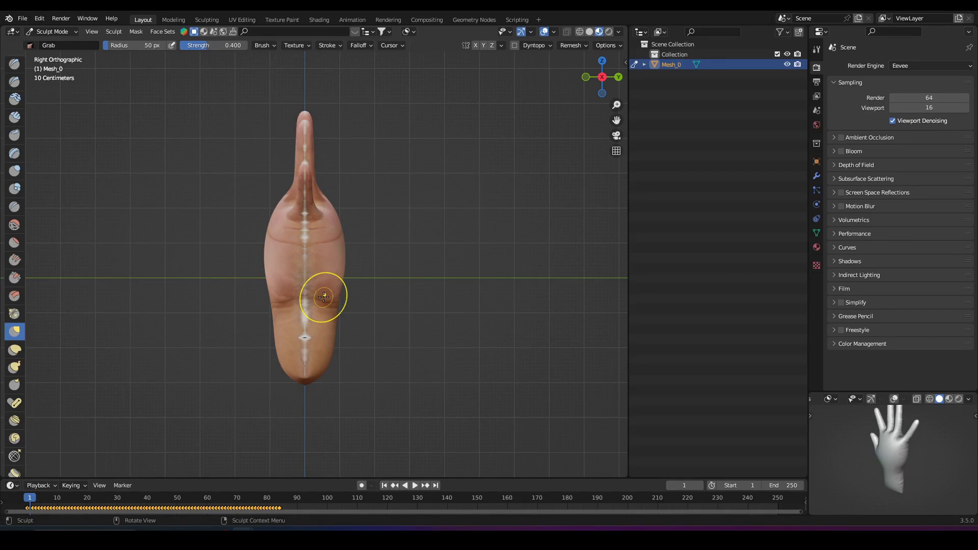
{"action": "key", "text": "f"}
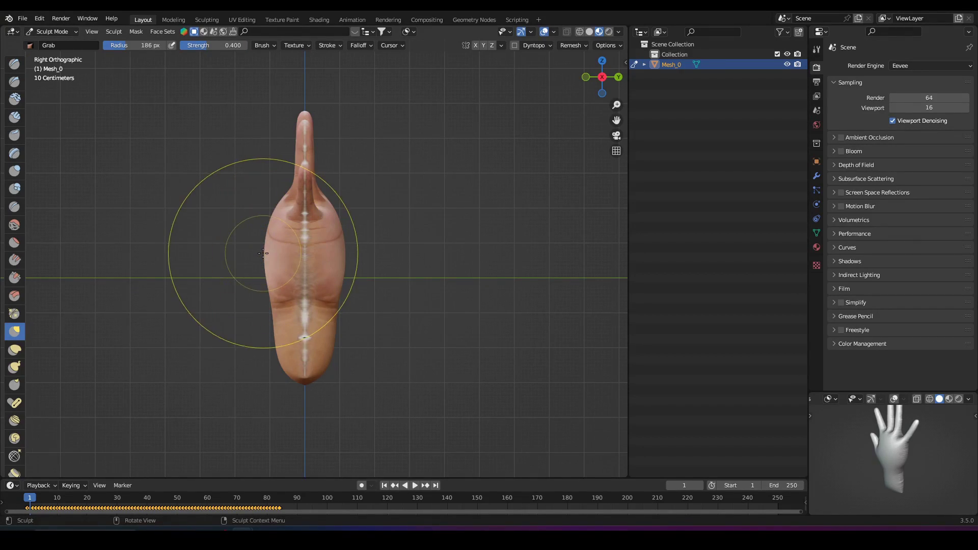
{"action": "left_click", "coordinate": [196, 186]}
{"action": "scroll", "coordinate": [261, 254], "scroll_direction": "up", "scroll_amount": 1}
{"action": "scroll", "coordinate": [262, 255], "scroll_direction": "up", "scroll_amount": 1}
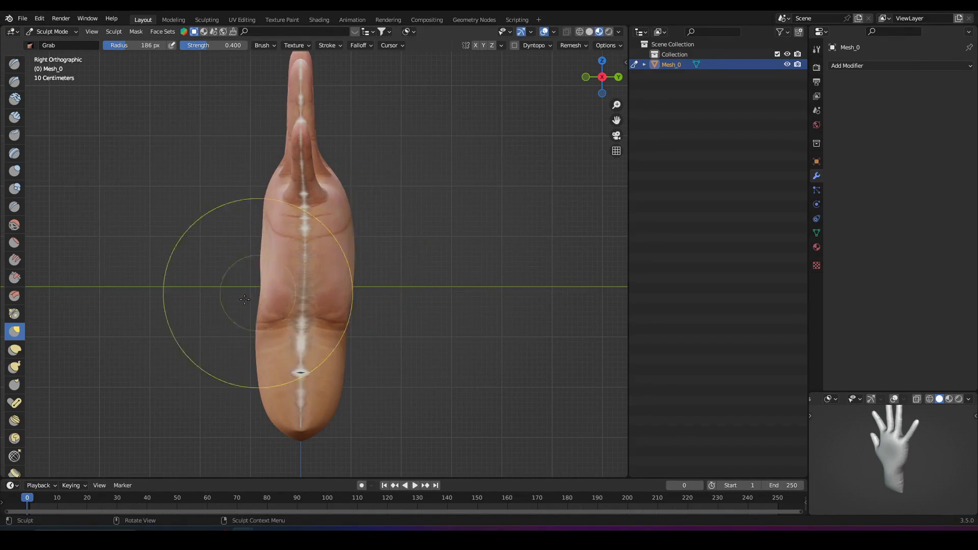
Pull the hand's lower-left edge inward and tug the index fingertip, ending in front view
{"action": "left_click_drag", "start_coordinate": [249, 302], "coordinate": [264, 299]}
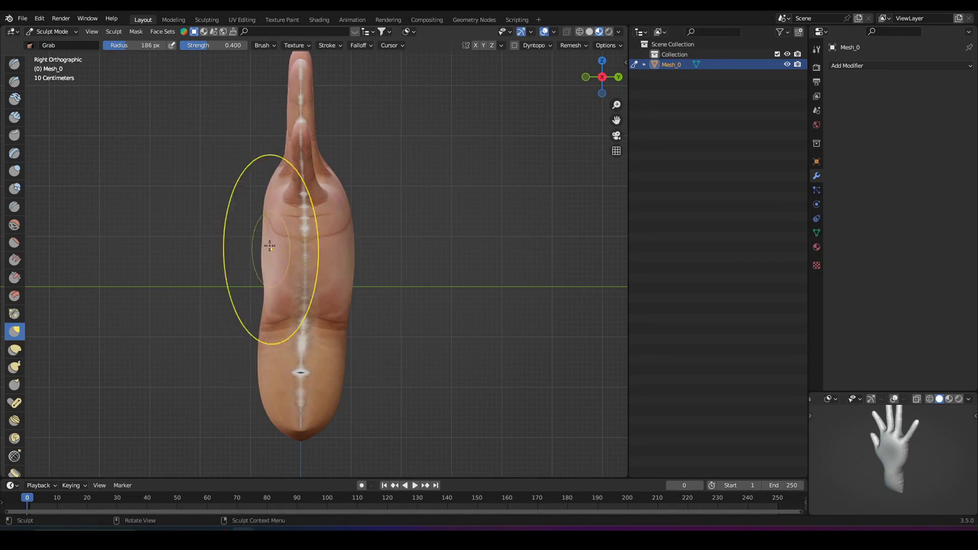
{"action": "mouse_move", "coordinate": [275, 225]}
{"action": "middle_mouse_down"}
{"action": "mouse_move", "coordinate": [360, 246]}
{"action": "mouse_move", "coordinate": [330, 251]}
{"action": "mouse_move", "coordinate": [321, 264]}
{"action": "mouse_move", "coordinate": [309, 254]}
{"action": "middle_mouse_up"}
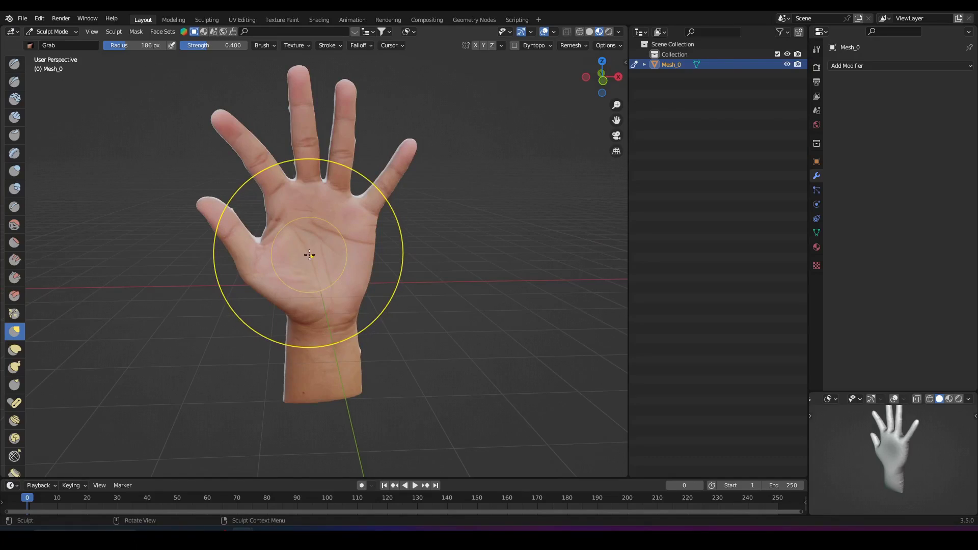
{"action": "left_click_drag", "start_coordinate": [231, 131], "coordinate": [235, 124]}
{"action": "mouse_move", "coordinate": [317, 251]}
{"action": "middle_mouse_down"}
{"action": "mouse_move", "coordinate": [312, 273]}
{"action": "mouse_move", "coordinate": [384, 286]}
{"action": "mouse_move", "coordinate": [360, 284]}
{"action": "mouse_move", "coordinate": [353, 295]}
{"action": "middle_mouse_up"}
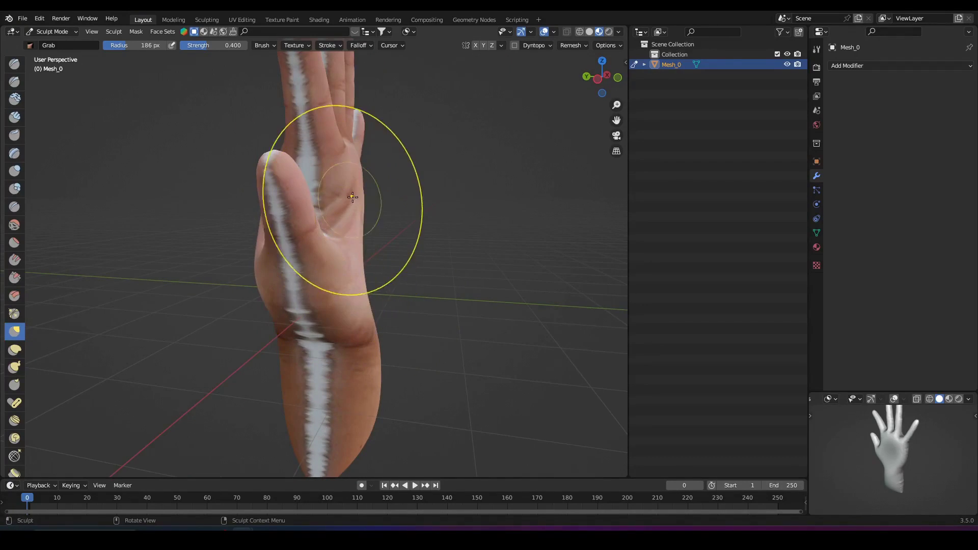
{"action": "scroll", "coordinate": [306, 214], "scroll_direction": "down", "scroll_amount": 5}
{"action": "middle_click_drag", "start_coordinate": [306, 214], "coordinate": [291, 247]}
{"action": "scroll", "coordinate": [301, 251], "scroll_direction": "up", "scroll_amount": 5}
{"action": "key", "text": "KP_1"}
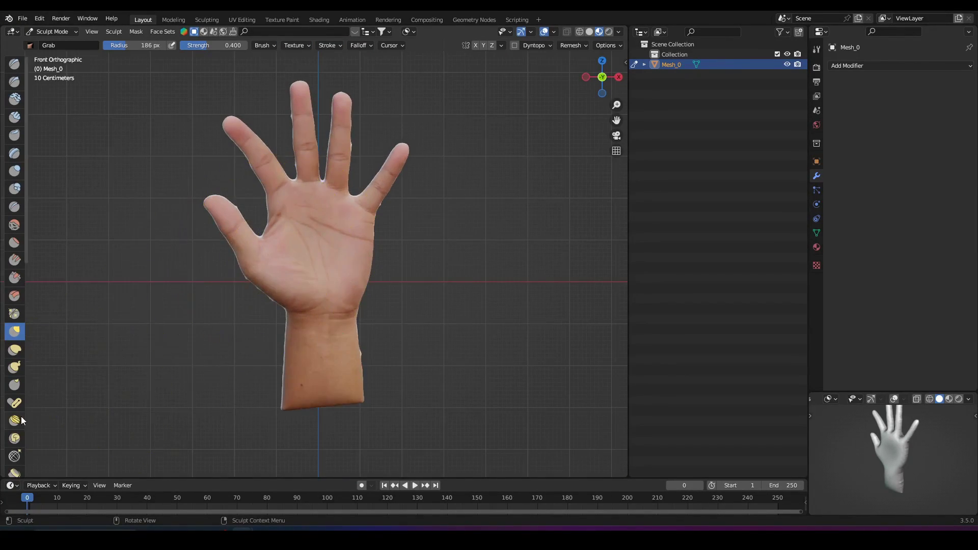
With the Pose brush, bend the pinky upright and enlarge the brush radius to 208 px
{"action": "left_click", "coordinate": [13, 402]}
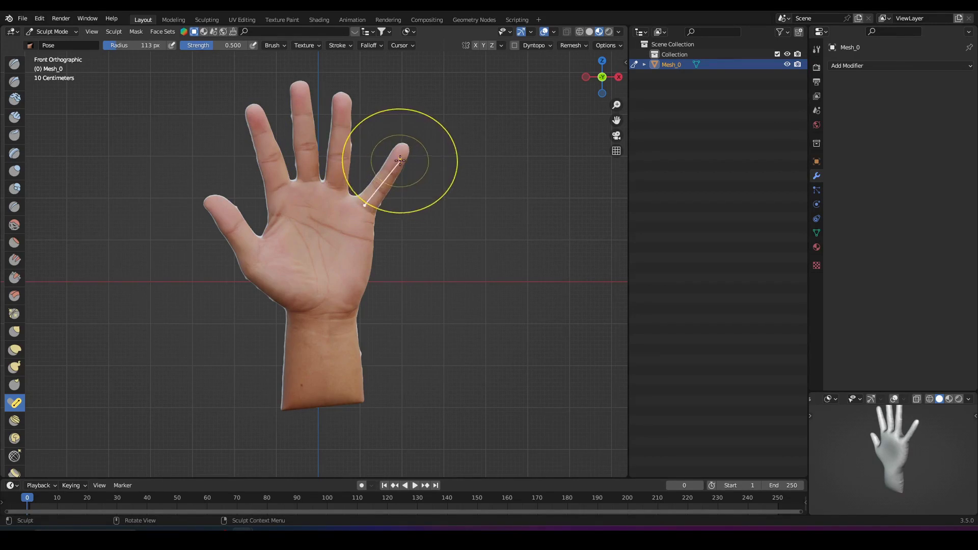
{"action": "left_click_drag", "start_coordinate": [405, 157], "coordinate": [391, 145]}
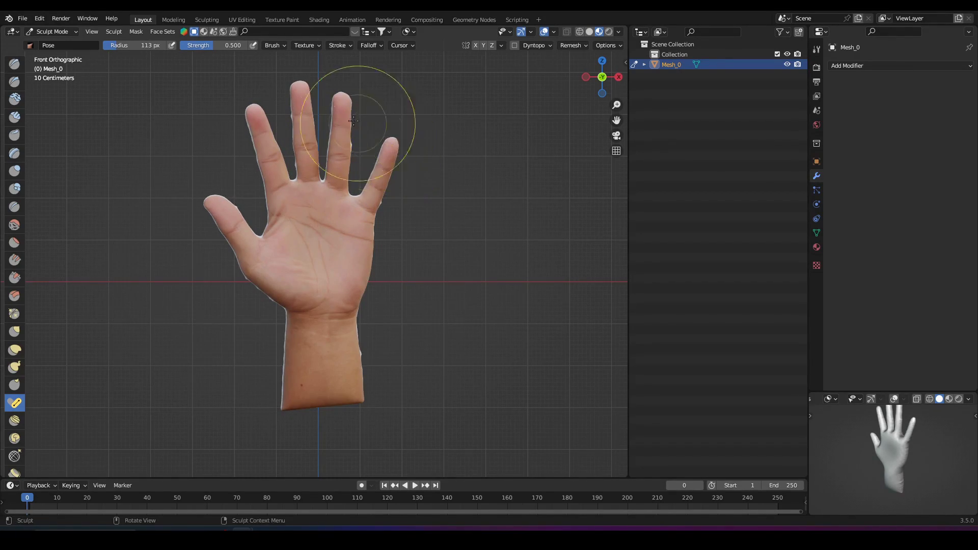
{"action": "key", "text": "f"}
{"action": "left_click", "coordinate": [448, 100]}
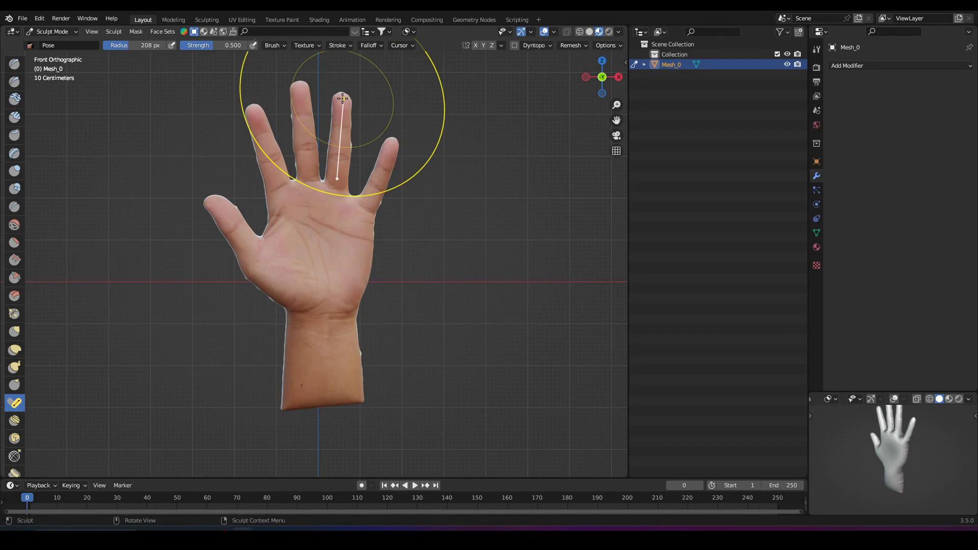
Bend the ring finger to the right, shrinking the radius to 151 px, then return to Object Mode
{"action": "left_click_drag", "start_coordinate": [342, 98], "coordinate": [349, 101]}
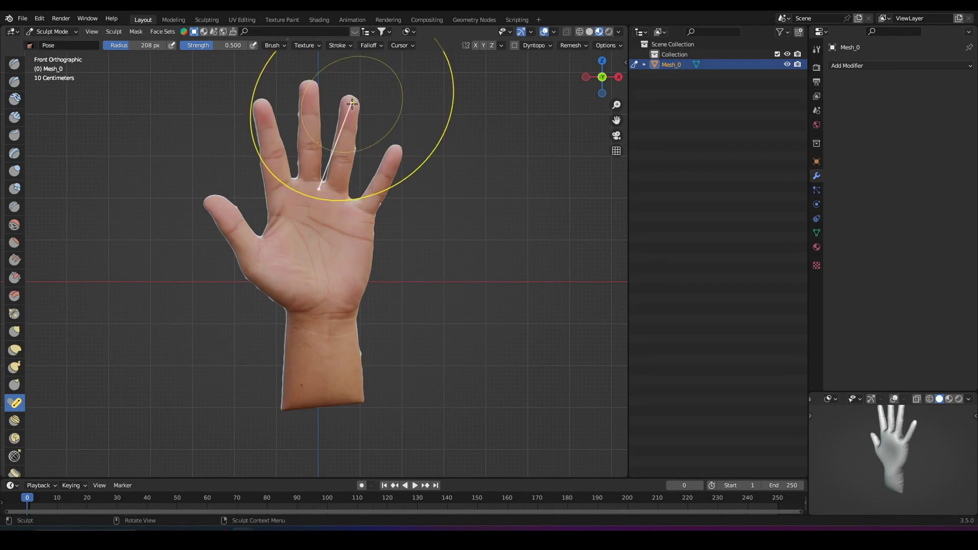
{"action": "key", "text": "bracketleft"}
{"action": "key", "text": "bracketleft"}
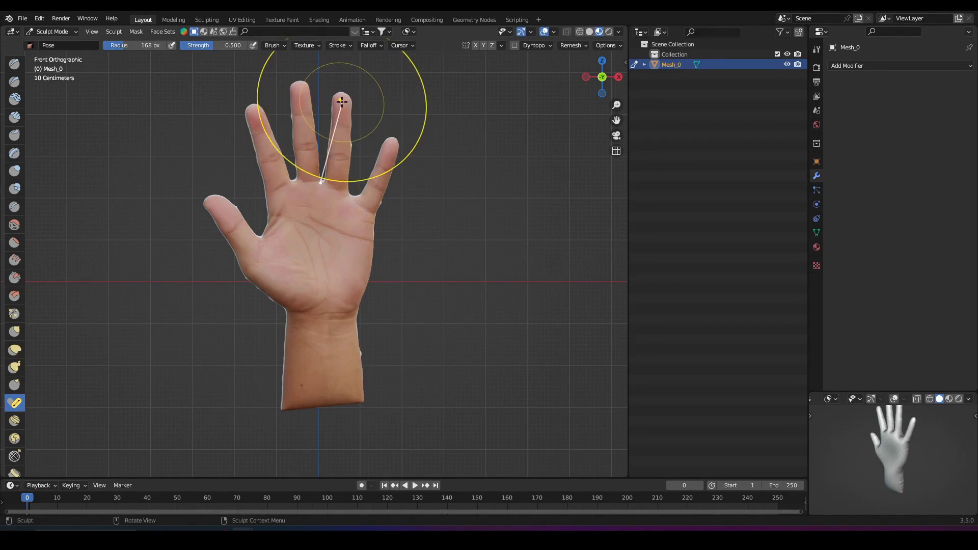
{"action": "key", "text": "bracketleft"}
{"action": "left_click_drag", "start_coordinate": [344, 102], "coordinate": [351, 108]}
{"action": "mouse_move", "coordinate": [284, 360]}
{"action": "middle_mouse_down"}
{"action": "mouse_move", "coordinate": [338, 298]}
{"action": "mouse_move", "coordinate": [333, 254]}
{"action": "middle_mouse_up"}
{"action": "key", "text": "ctrl+Tab"}
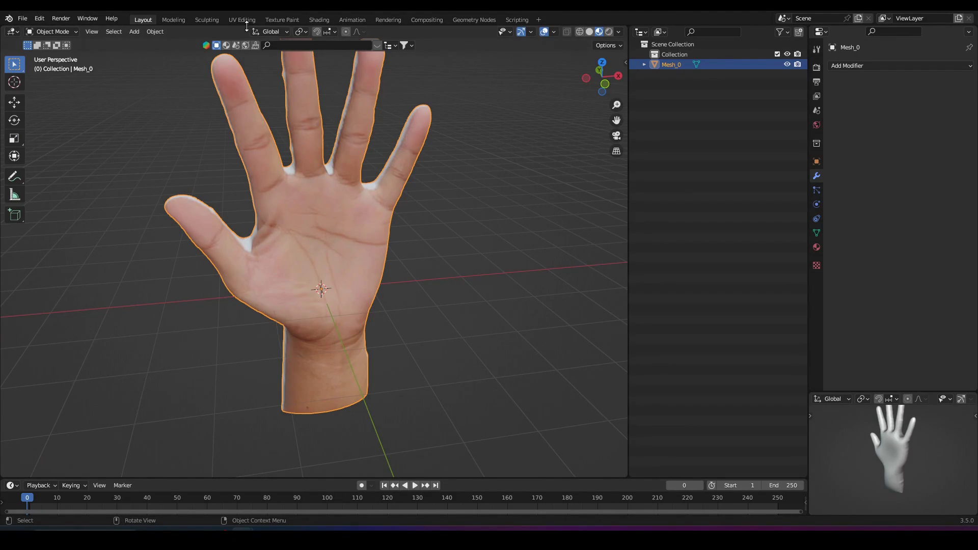
In Texture Paint, sample the salmon skin colour and set brush radius 63 px, strength 0.274
{"action": "left_click", "coordinate": [285, 21]}
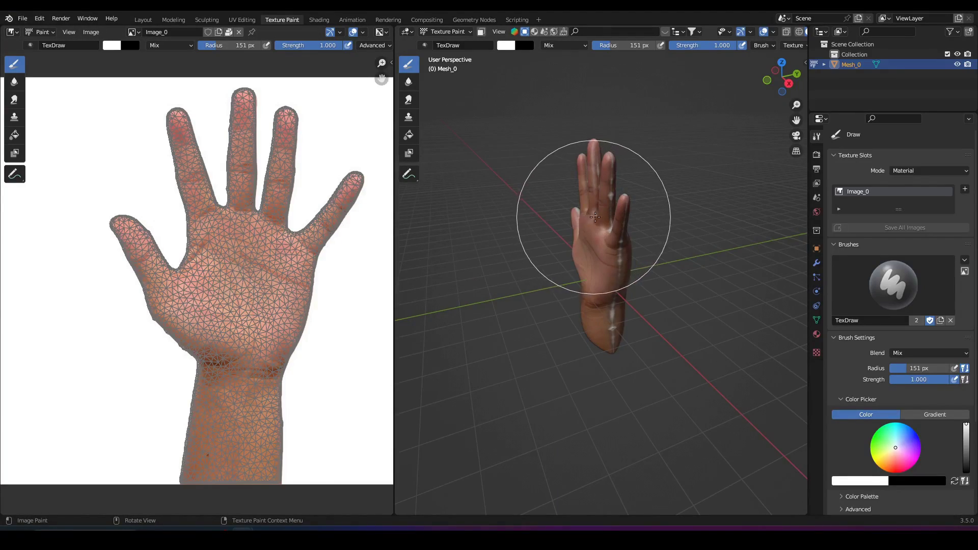
{"action": "scroll", "coordinate": [578, 229], "scroll_direction": "up", "scroll_amount": 5}
{"action": "key", "text": "s"}
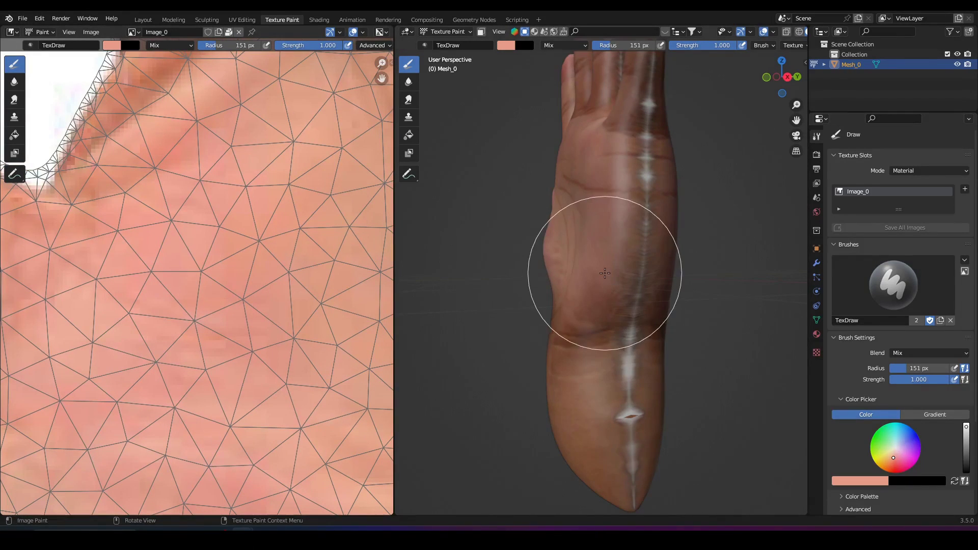
{"action": "key", "text": "f"}
{"action": "left_click", "coordinate": [596, 240]}
{"action": "mouse_move", "coordinate": [595, 240]}
{"action": "middle_mouse_down"}
{"action": "mouse_move", "coordinate": [584, 229]}
{"action": "mouse_move", "coordinate": [631, 213]}
{"action": "mouse_move", "coordinate": [580, 285]}
{"action": "middle_mouse_up"}
{"action": "left_click", "coordinate": [631, 213]}
{"action": "key", "text": "shift+f"}
{"action": "left_click", "coordinate": [631, 213]}
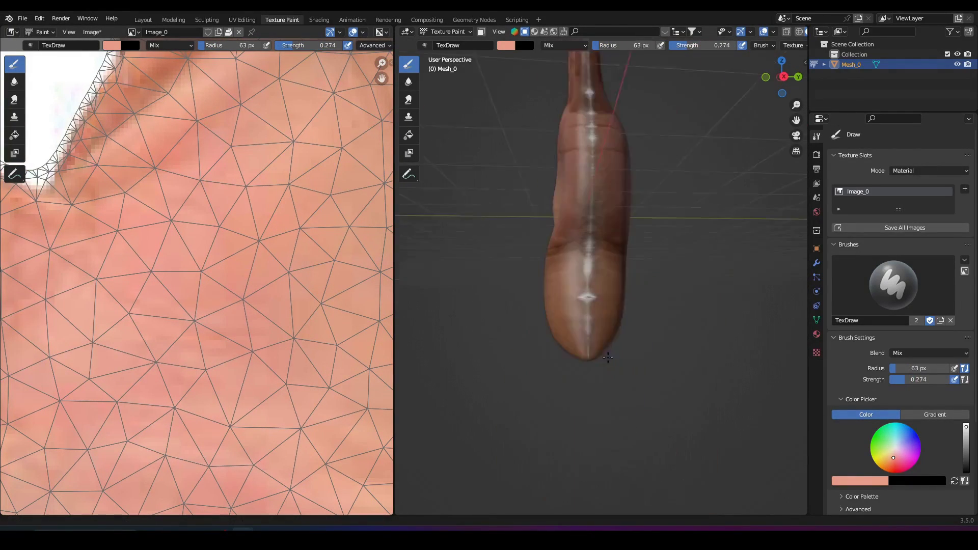
Paint skin colour over the white streak underneath the finger and inspect it from several angles
{"action": "scroll", "coordinate": [579, 284], "scroll_direction": "up", "scroll_amount": 4}
{"action": "middle_click_drag", "start_coordinate": [566, 233], "coordinate": [579, 151]}
{"action": "scroll", "coordinate": [559, 312], "scroll_direction": "down", "scroll_amount": 5}
{"action": "middle_click_drag", "start_coordinate": [601, 319], "coordinate": [578, 282]}
{"action": "middle_click_drag", "start_coordinate": [546, 213], "coordinate": [563, 258]}
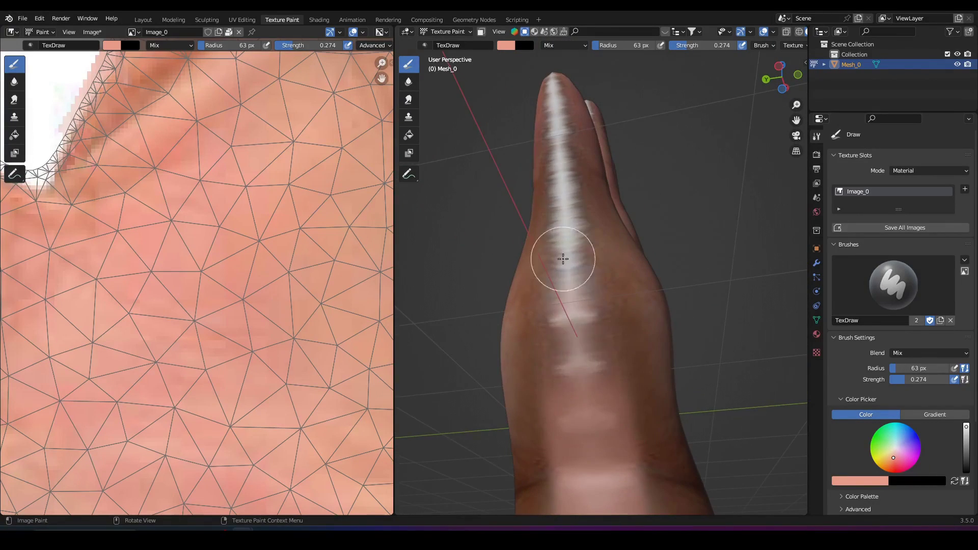
{"action": "middle_click_drag", "start_coordinate": [578, 222], "coordinate": [585, 313]}
{"action": "left_click_drag", "start_coordinate": [585, 313], "coordinate": [572, 404]}
{"action": "mouse_move", "coordinate": [571, 403]}
{"action": "middle_mouse_down"}
{"action": "mouse_move", "coordinate": [590, 281]}
{"action": "mouse_move", "coordinate": [591, 362]}
{"action": "mouse_move", "coordinate": [580, 367]}
{"action": "mouse_move", "coordinate": [593, 392]}
{"action": "mouse_move", "coordinate": [603, 310]}
{"action": "mouse_move", "coordinate": [594, 415]}
{"action": "mouse_move", "coordinate": [558, 399]}
{"action": "mouse_move", "coordinate": [605, 283]}
{"action": "middle_mouse_up"}
{"action": "scroll", "coordinate": [600, 402], "scroll_direction": "up", "scroll_amount": 3}
{"action": "middle_click_drag", "start_coordinate": [554, 343], "coordinate": [584, 169]}
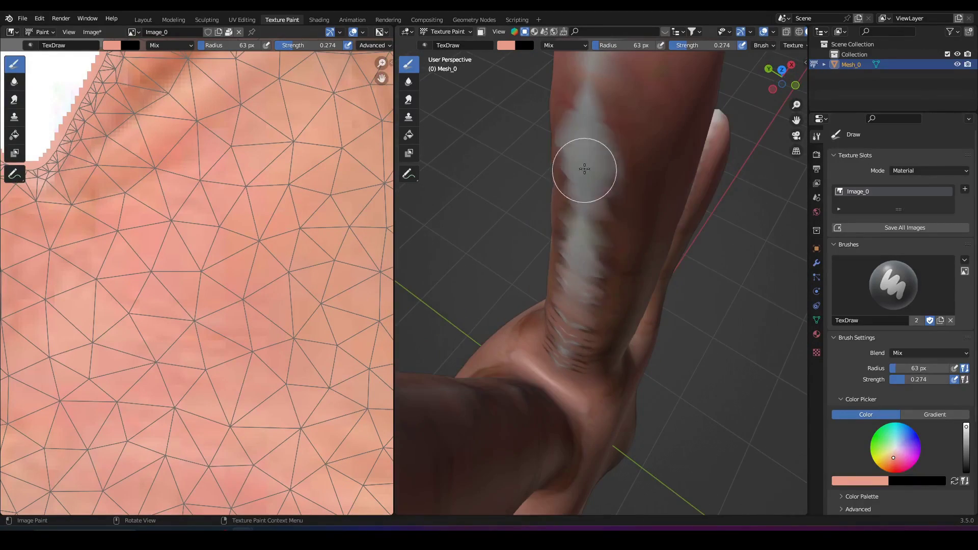
{"action": "middle_click_drag", "start_coordinate": [570, 353], "coordinate": [592, 327]}
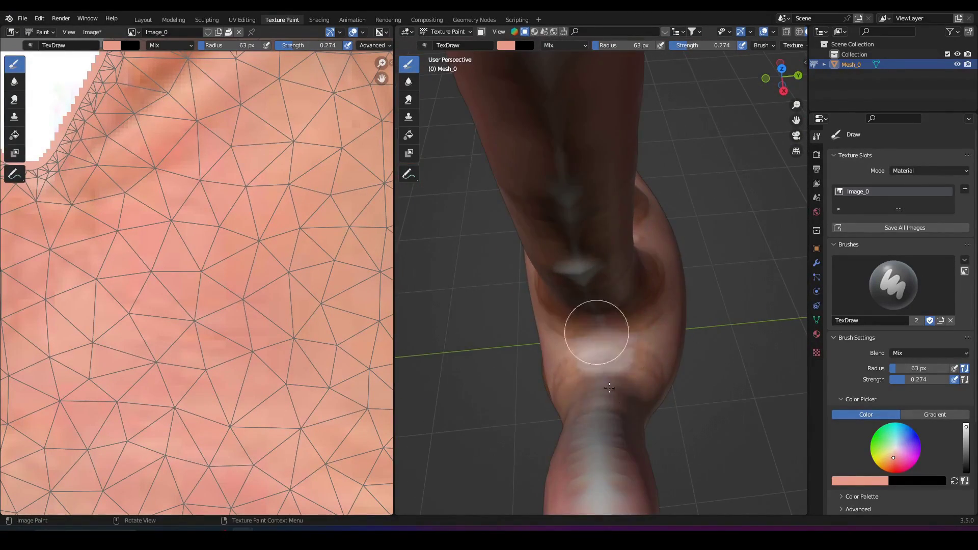
{"action": "middle_click_drag", "start_coordinate": [583, 214], "coordinate": [621, 305]}
{"action": "scroll", "coordinate": [621, 305], "scroll_direction": "up", "scroll_amount": 3}
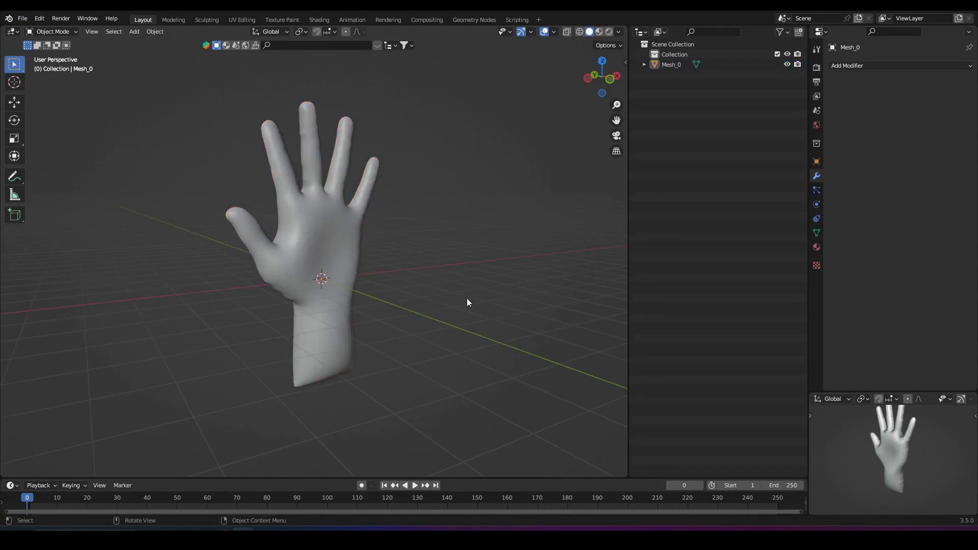
{"action": "mouse_move", "coordinate": [467, 298]}
{"action": "middle_mouse_down"}
{"action": "mouse_move", "coordinate": [390, 323]}
{"action": "mouse_move", "coordinate": [429, 372]}
{"action": "middle_mouse_up"}
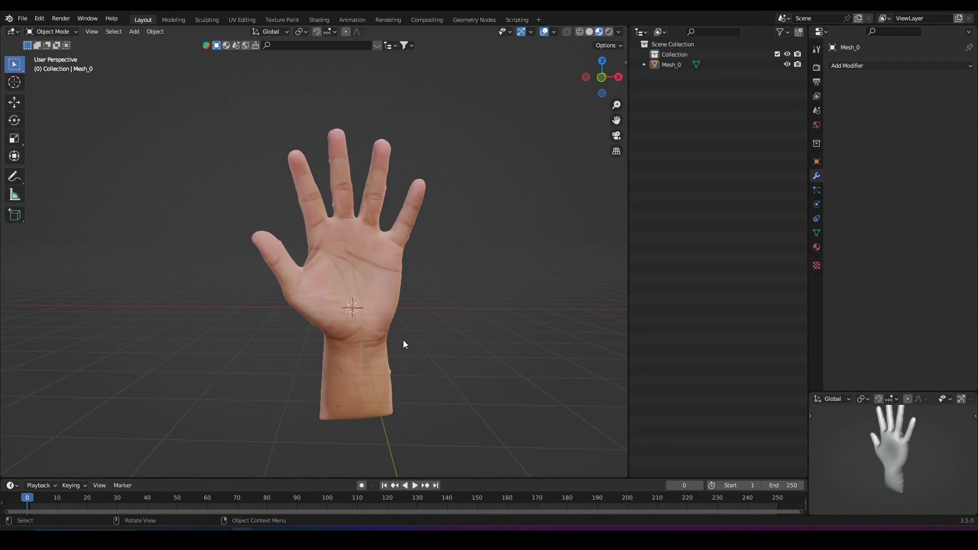
{"action": "middle_click_drag", "start_coordinate": [403, 344], "coordinate": [421, 325]}
{"action": "scroll", "coordinate": [414, 324], "scroll_direction": "up", "scroll_amount": 2}
{"action": "scroll", "coordinate": [429, 365], "scroll_direction": "down", "scroll_amount": 3}
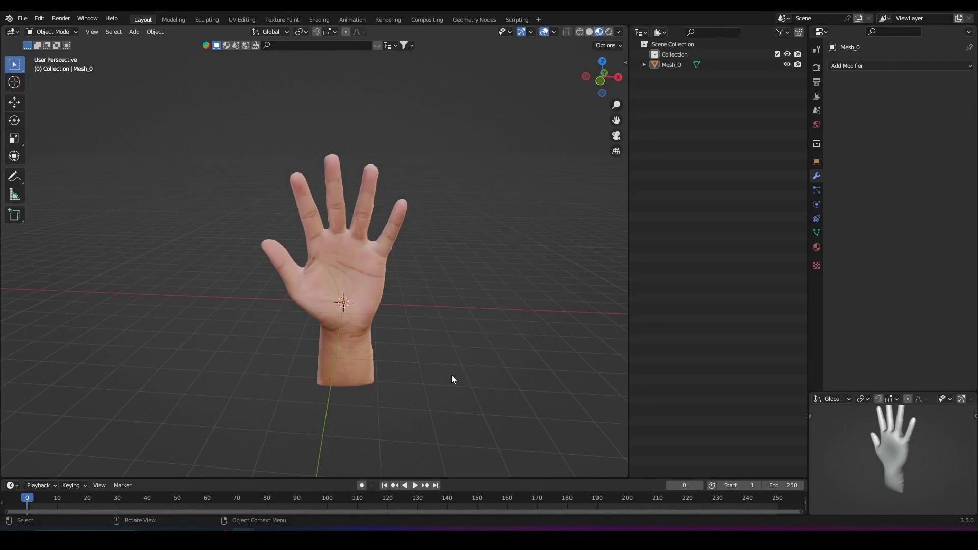